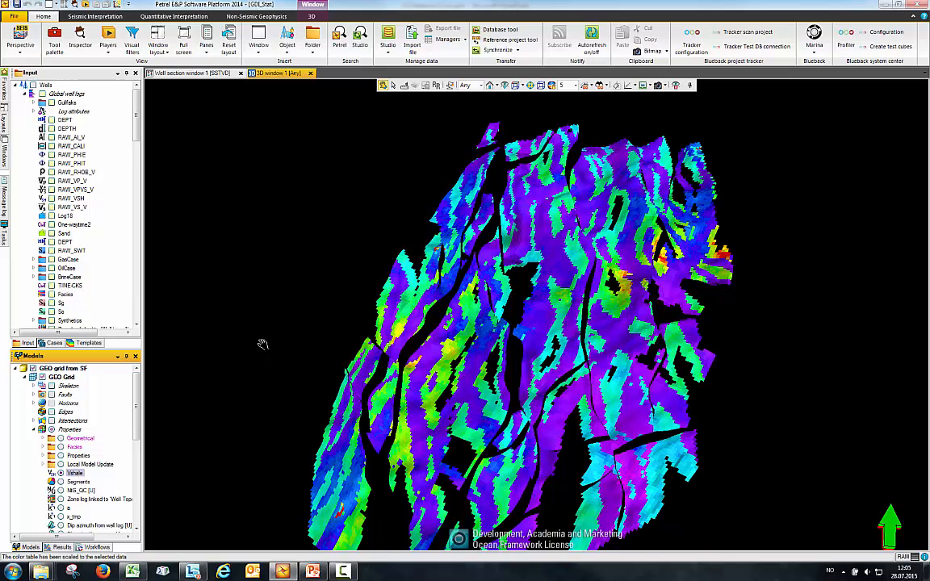
Collapse the wells folder and show the A Wells Simple investigation in a Blueback matrix window
left_click(16, 85)
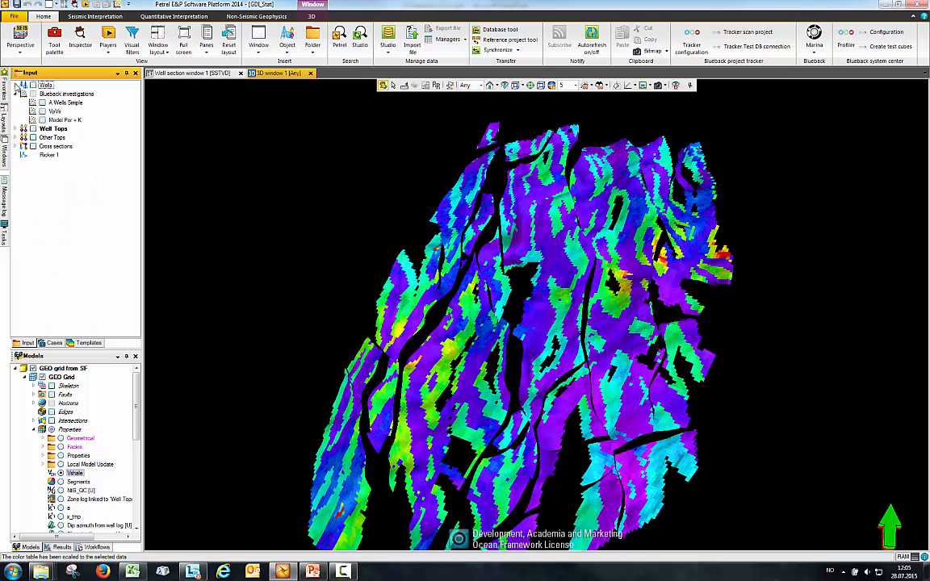
right_click(68, 103)
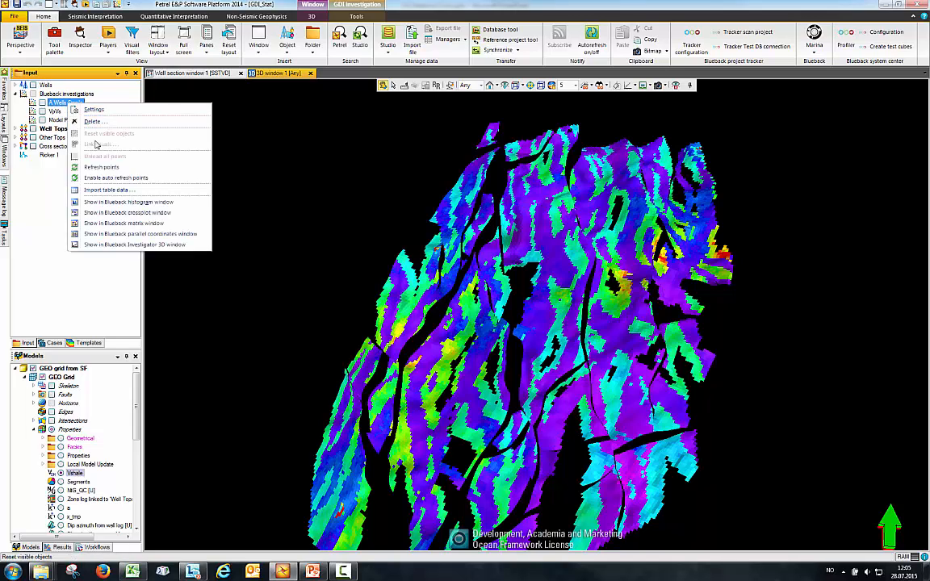
left_click(121, 222)
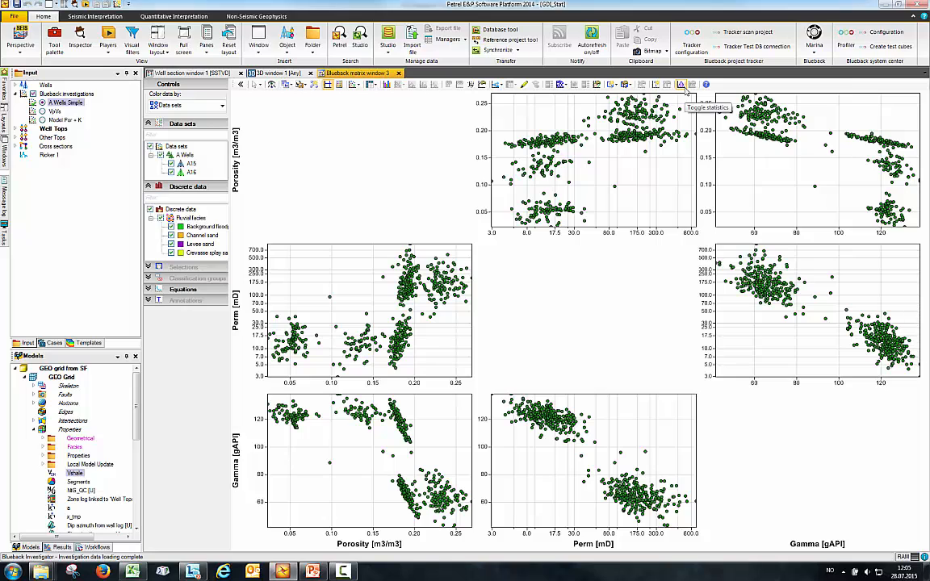
Show the enlarged data statistics table for the matrix and view the Perm and Gamma statistics
left_click(683, 87)
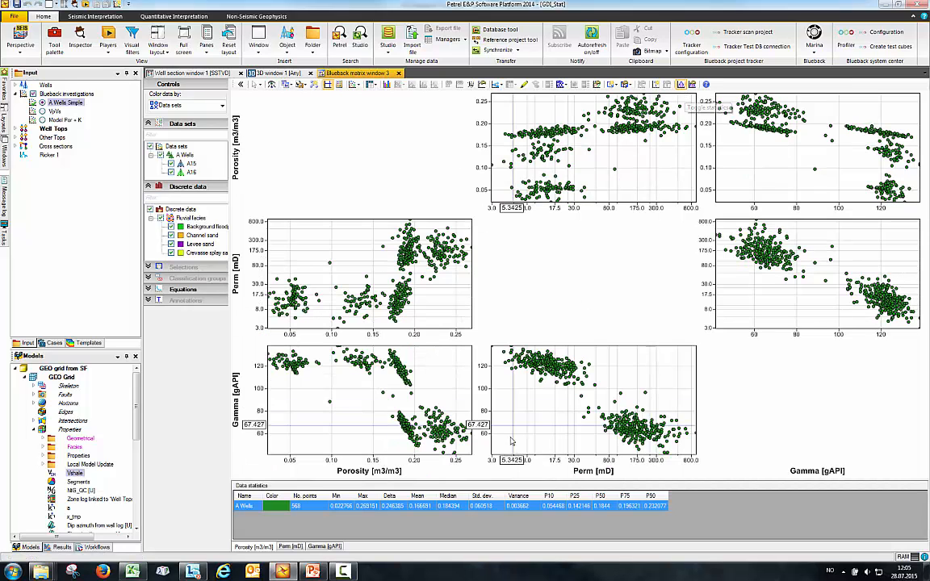
left_click_drag(512, 481, 520, 444)
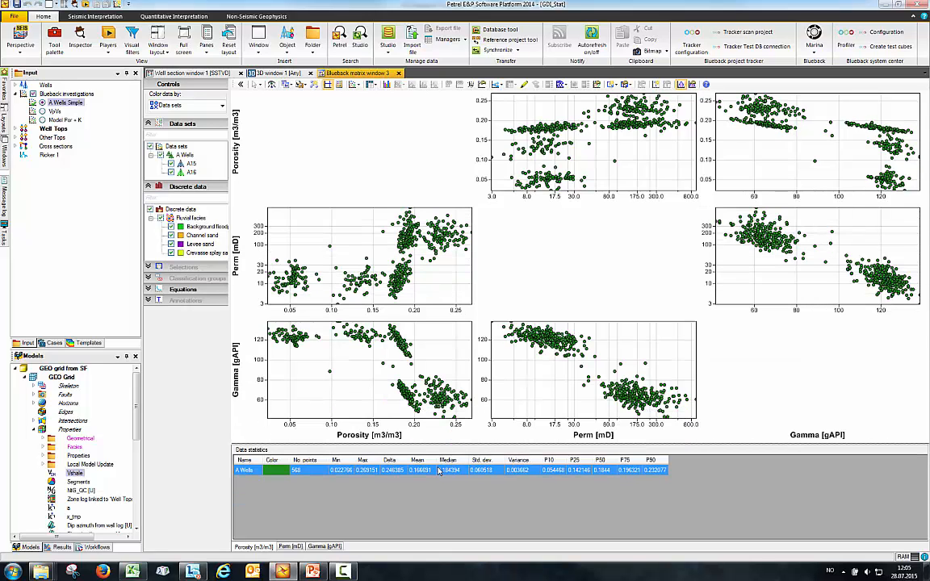
left_click(280, 550)
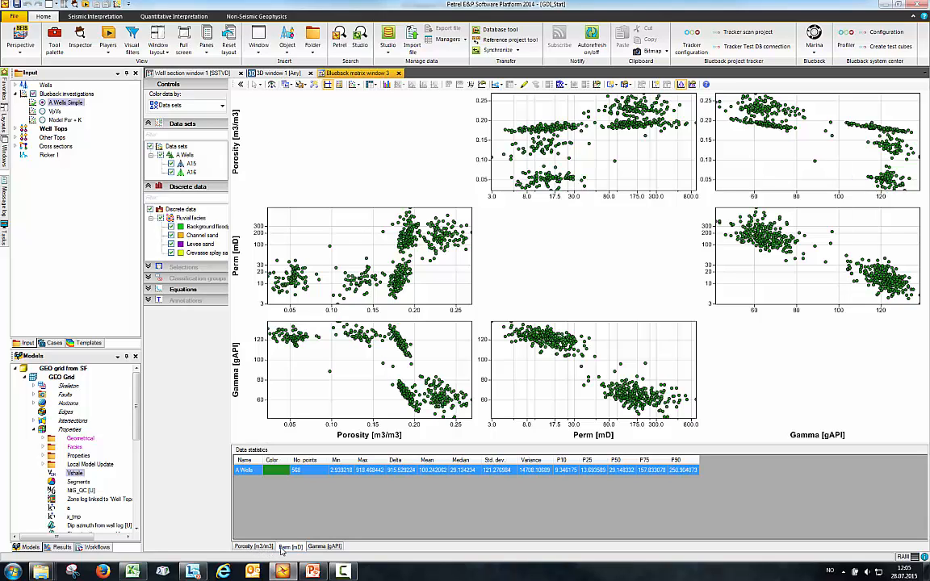
left_click(325, 548)
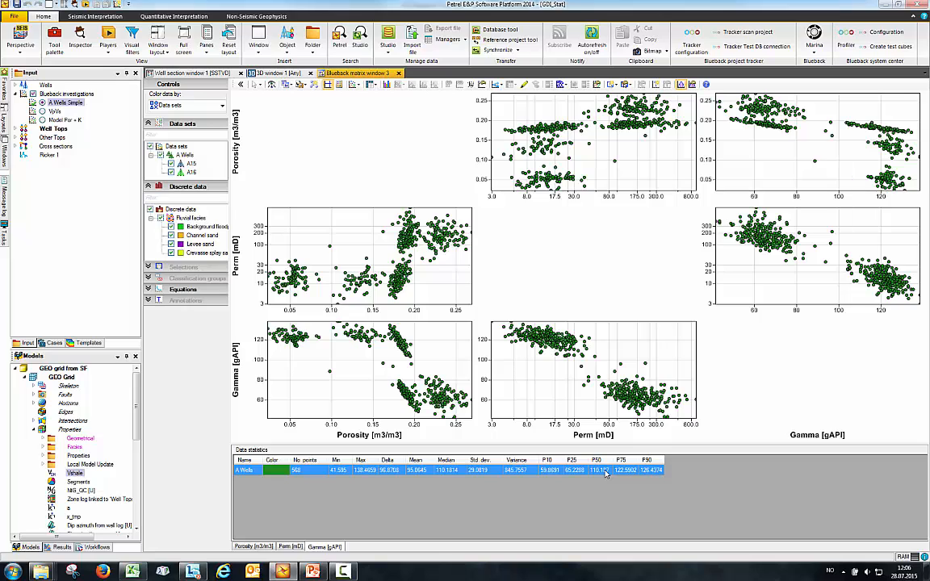
Color the A Wells data set by children, and color the matrix data by Fluvial facies
left_click(187, 155)
right_click(187, 155)
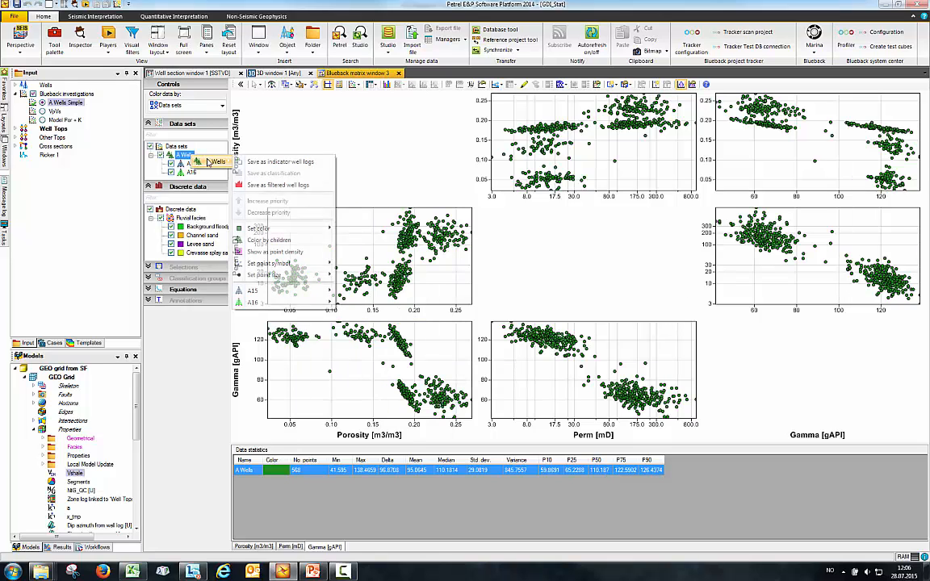
left_click(270, 241)
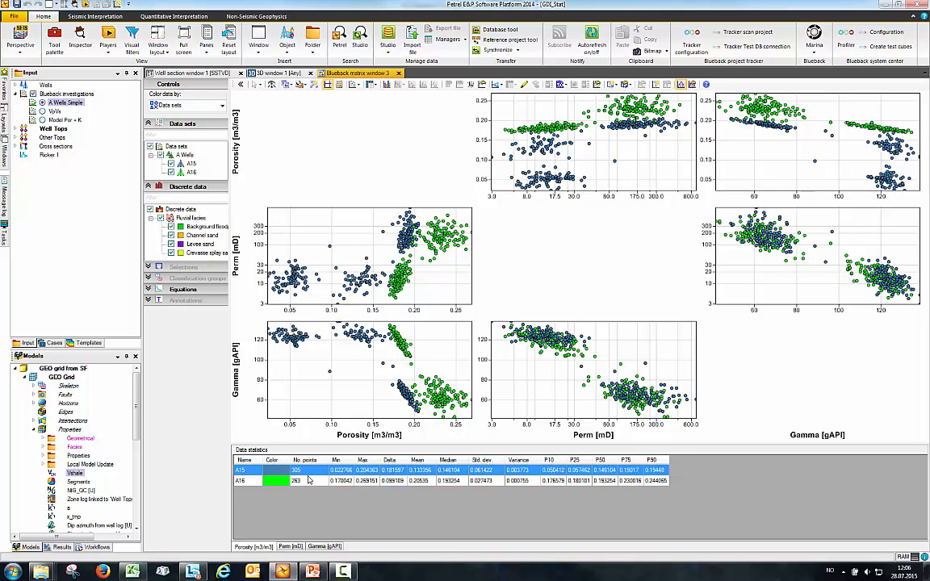
left_click(173, 104)
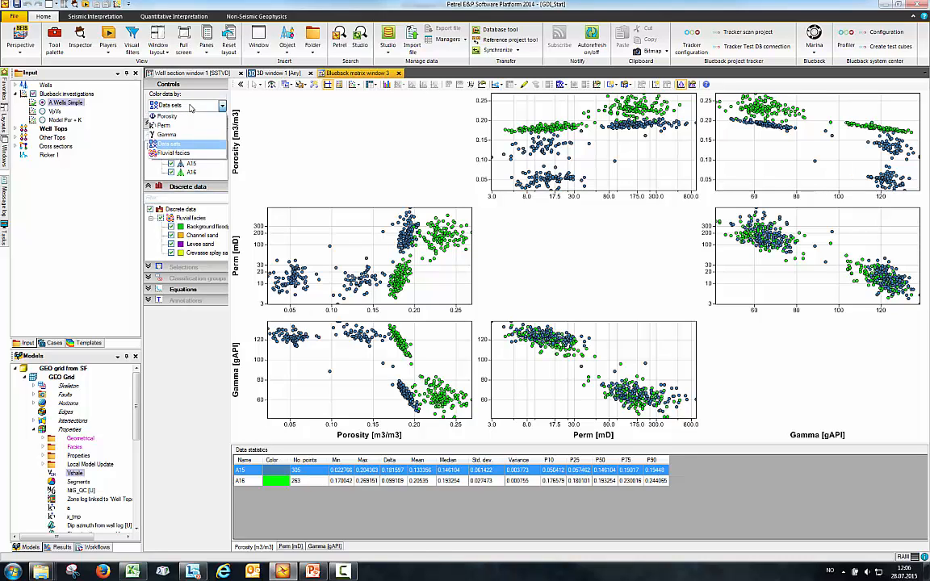
left_click(173, 152)
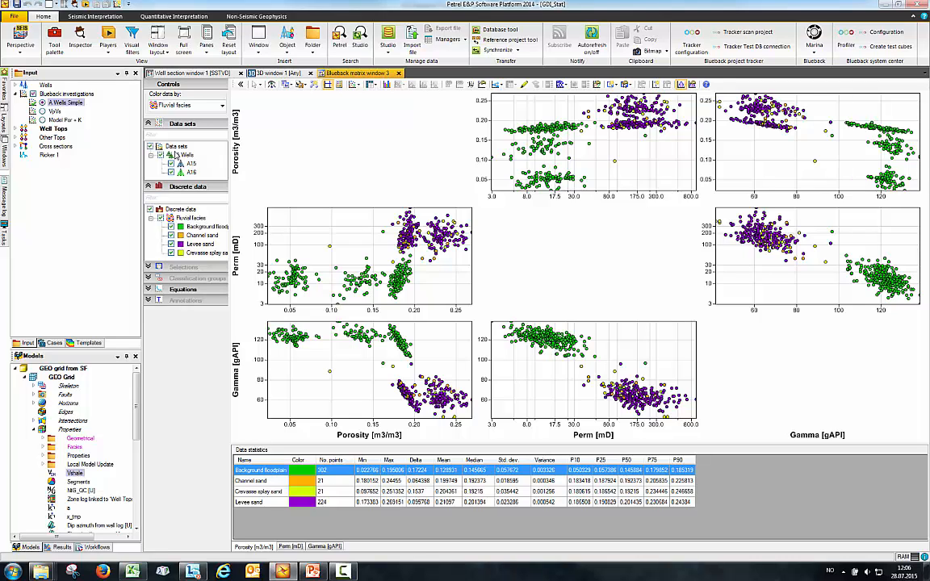
Show the A Wells Simple investigation in a Blueback crossplot window with its data statistics table
left_click(67, 103)
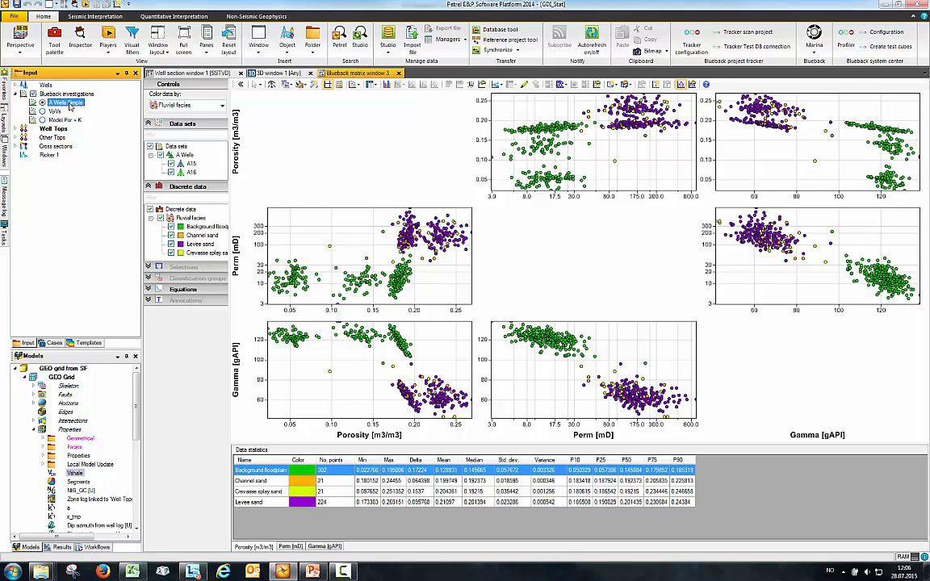
right_click(70, 105)
left_click(112, 215)
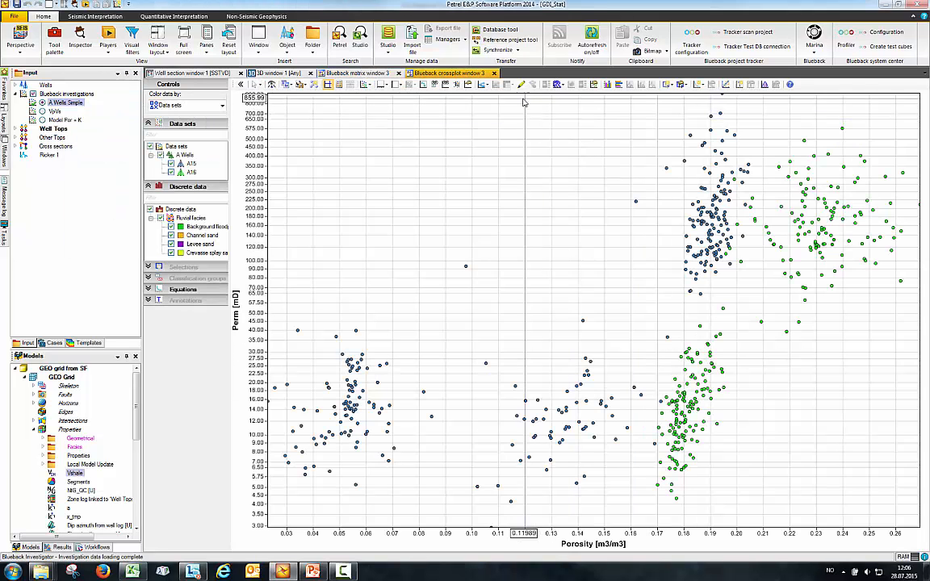
left_click(763, 84)
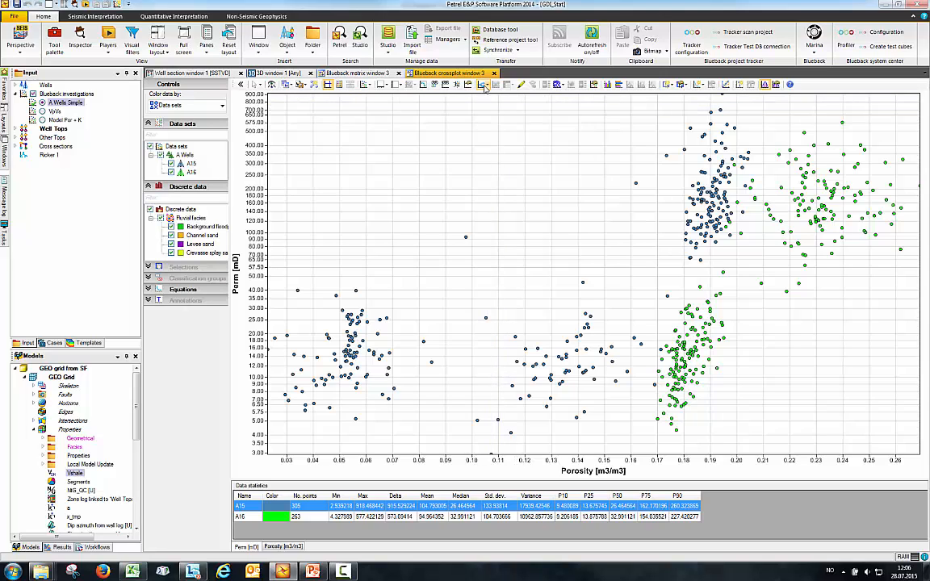
Split the porosity-permeability crossplot by Fluvial facies and enlarge its statistics table
left_click(483, 85)
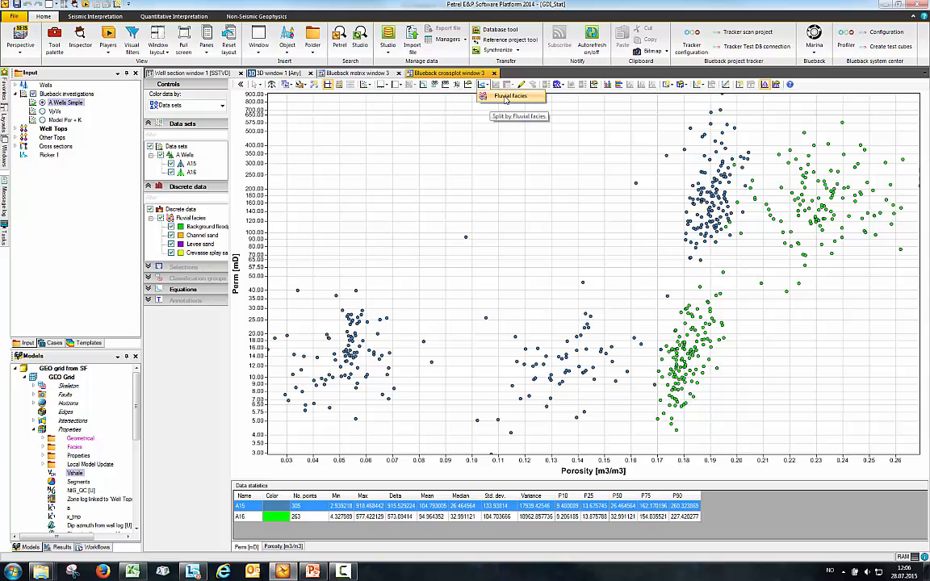
left_click(506, 97)
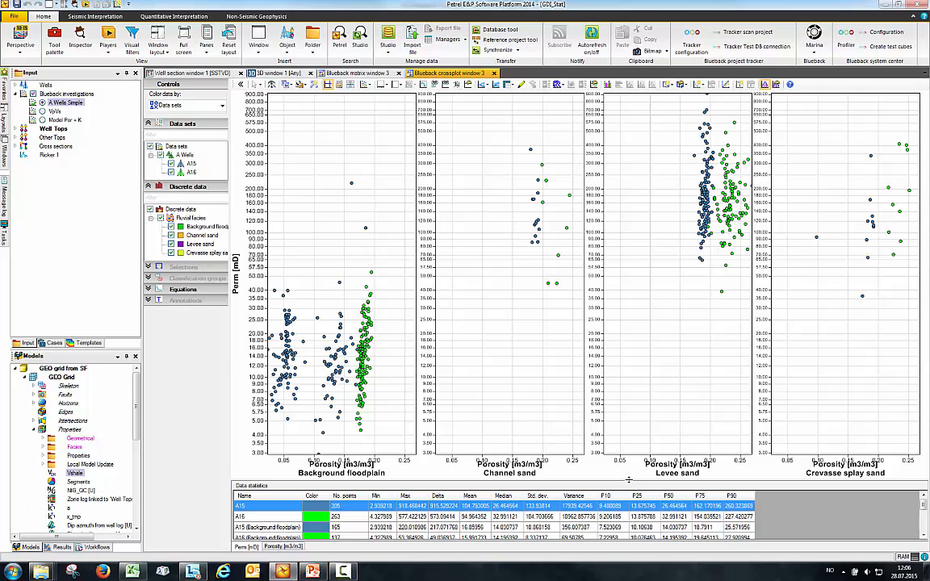
left_click_drag(628, 480, 630, 428)
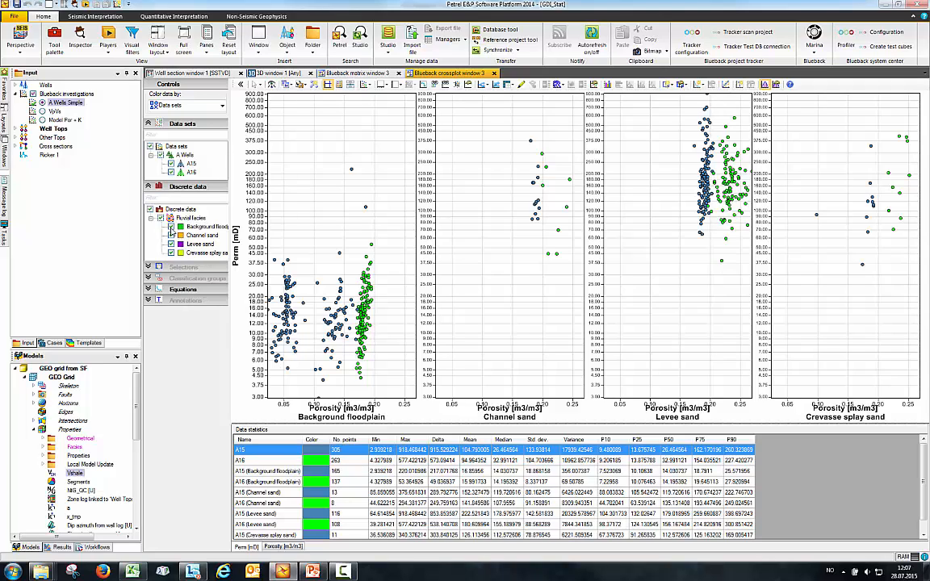
Filter out the Background floodplain and Crevasse splay sand data and remove these two facies' plots from the split crossplot
left_click(170, 227)
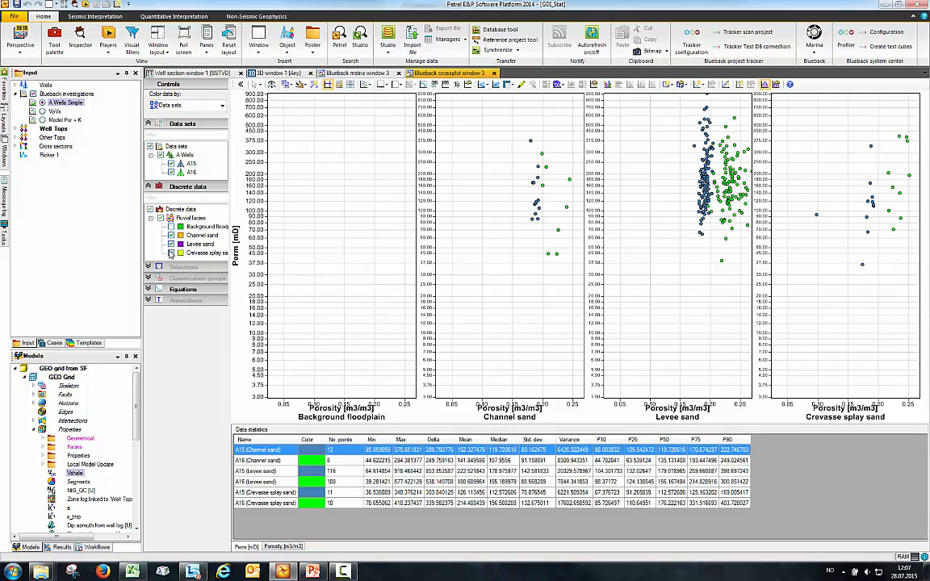
left_click(168, 253)
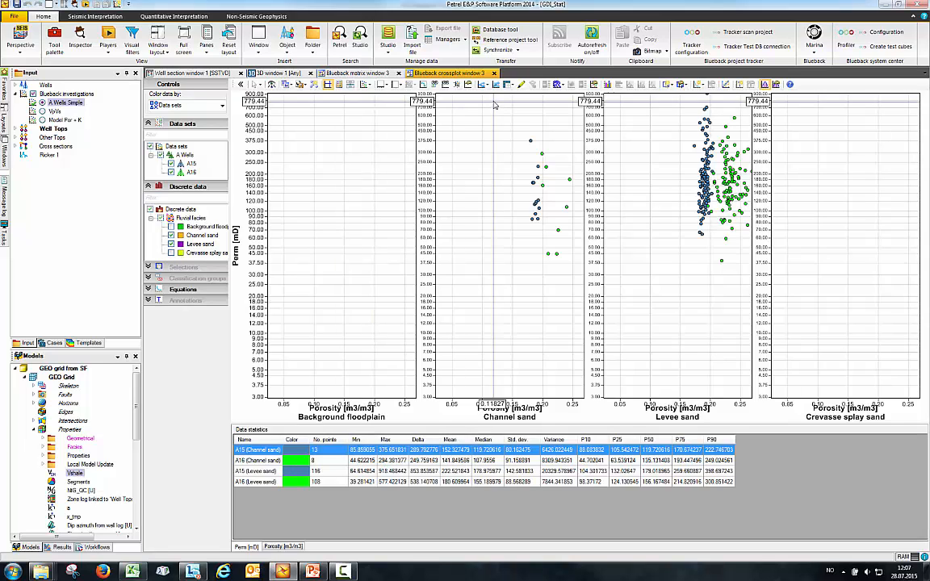
left_click(507, 84)
left_click(537, 106)
left_click(507, 84)
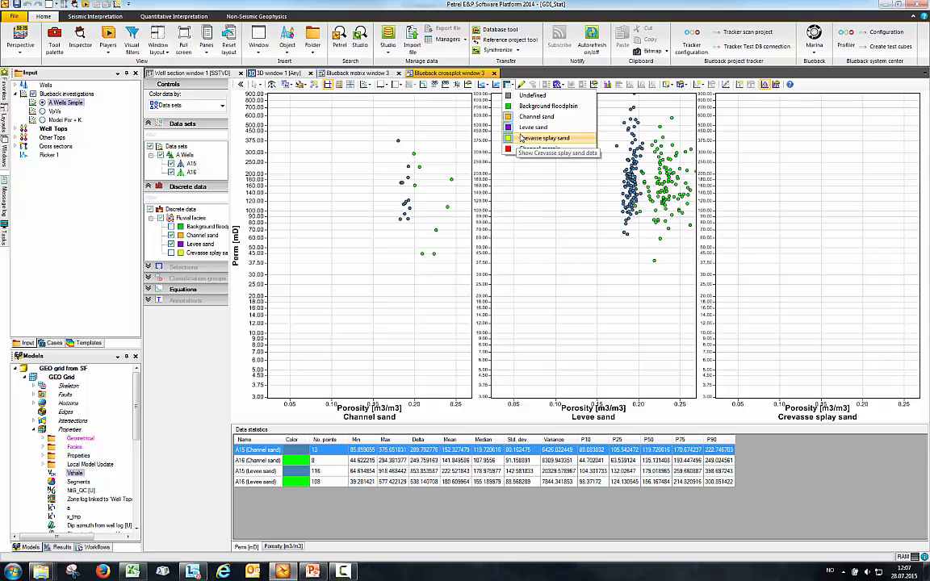
left_click(520, 138)
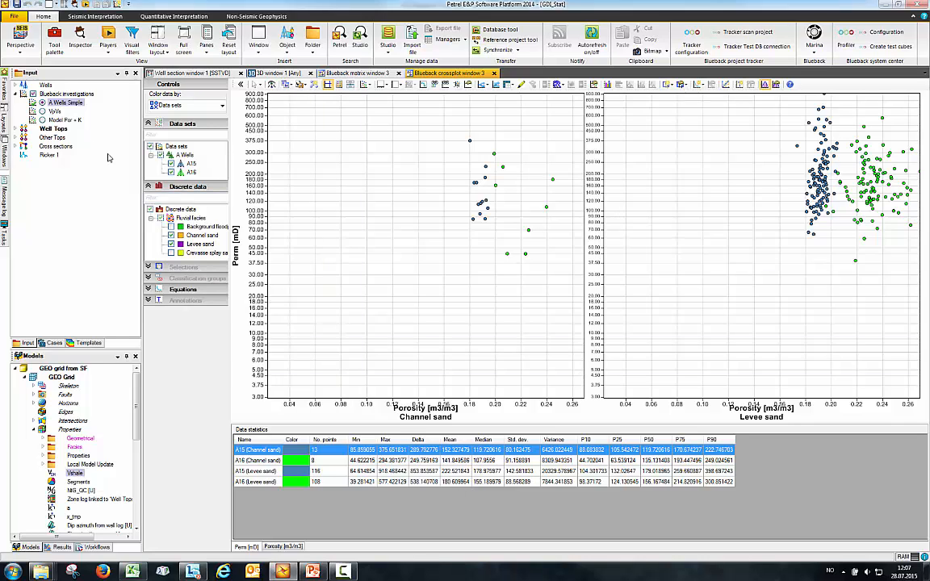
Show A Wells Simple in a Blueback histogram window and turn off coloring by children for A Wells
right_click(75, 103)
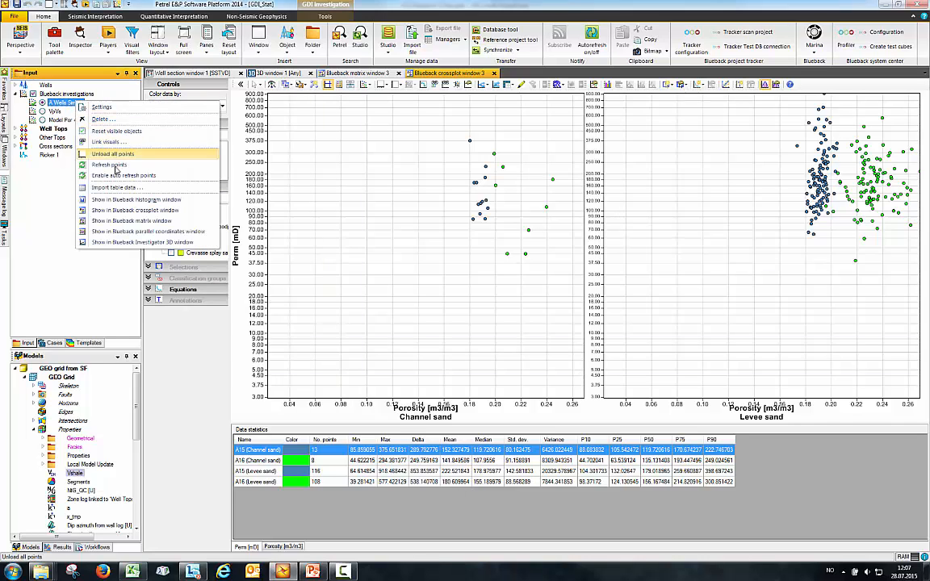
left_click(117, 200)
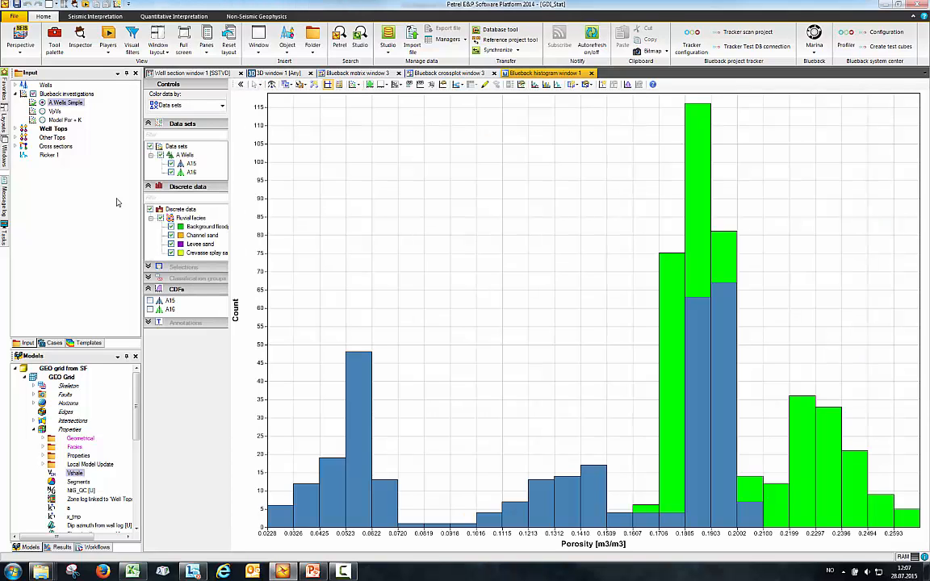
right_click(185, 155)
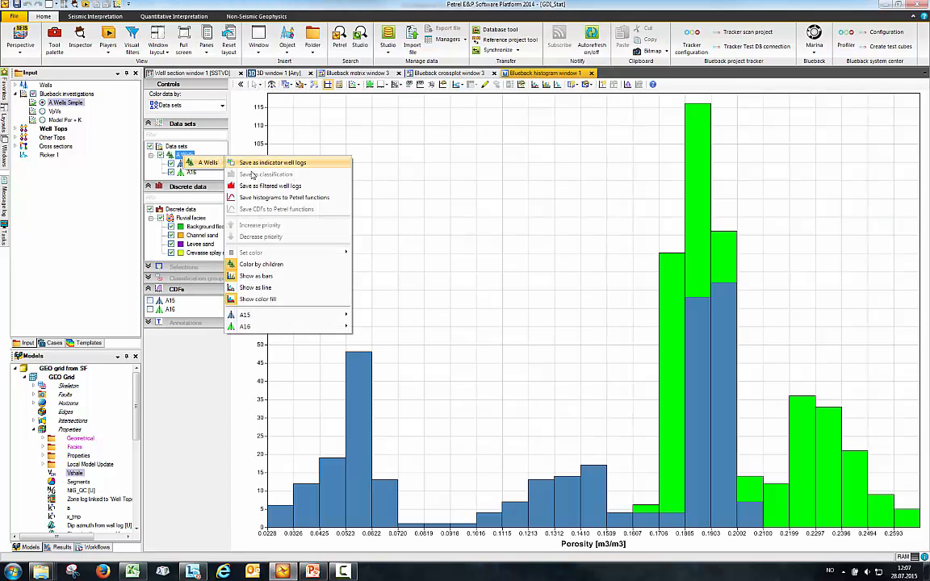
left_click(256, 265)
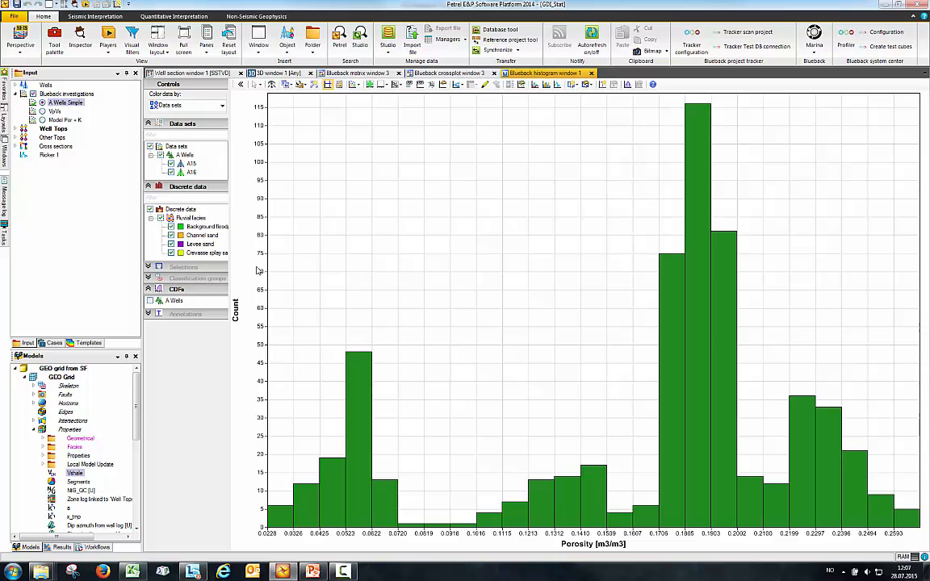
Display the CDF curve for A Wells on the porosity histogram and view the percentile settings
left_click(149, 301)
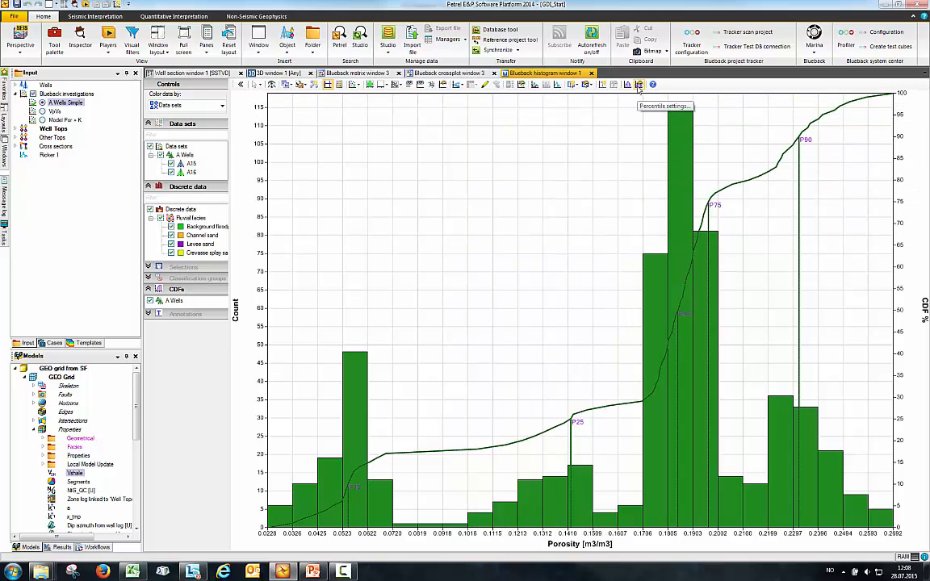
left_click(638, 85)
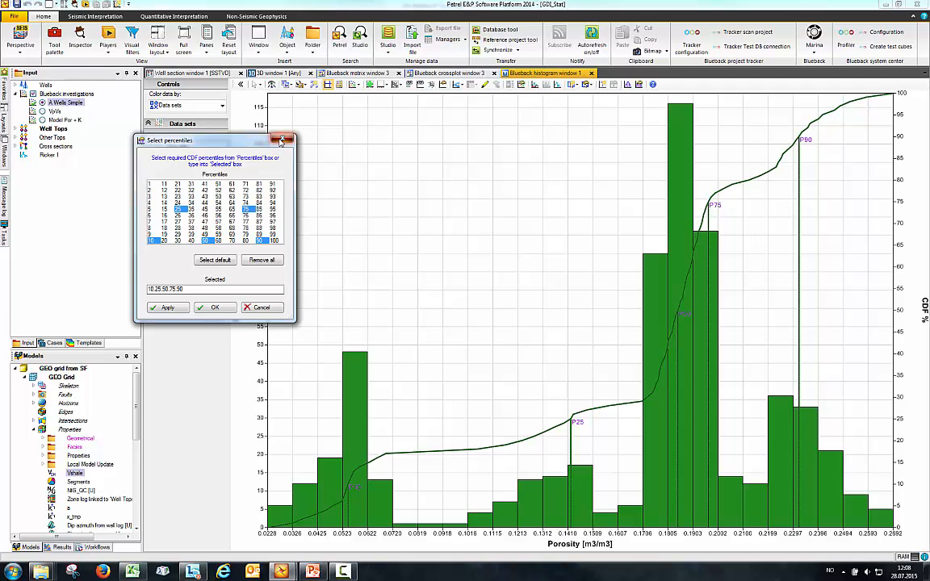
left_click(282, 140)
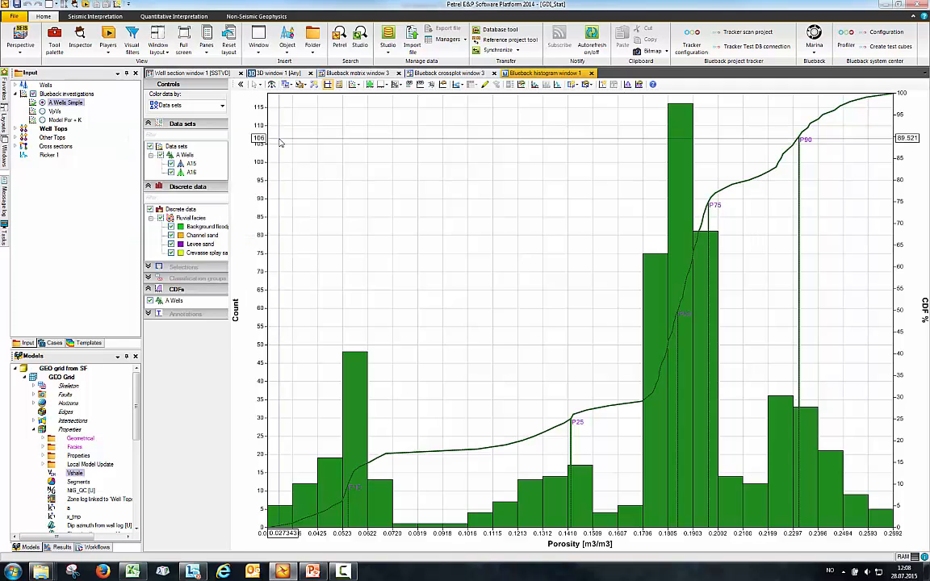
Color the porosity histogram by Fluvial facies and display the CDF curves for Channel sand and Levee sand
left_click(208, 106)
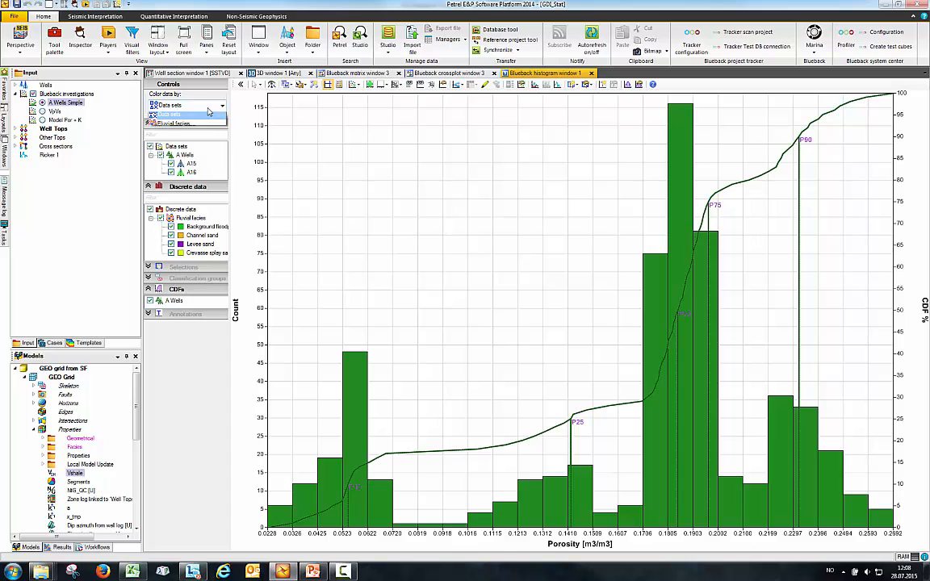
left_click(186, 155)
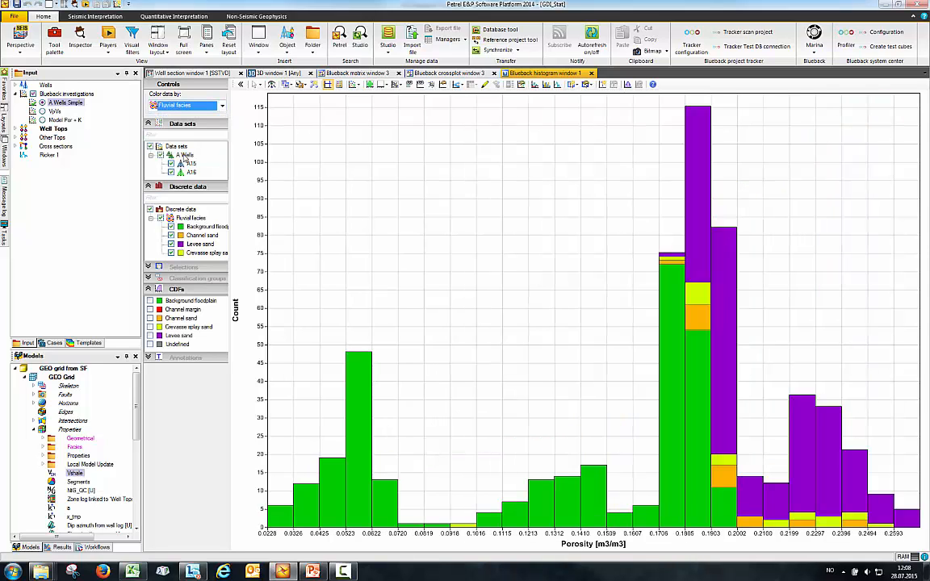
left_click(150, 318)
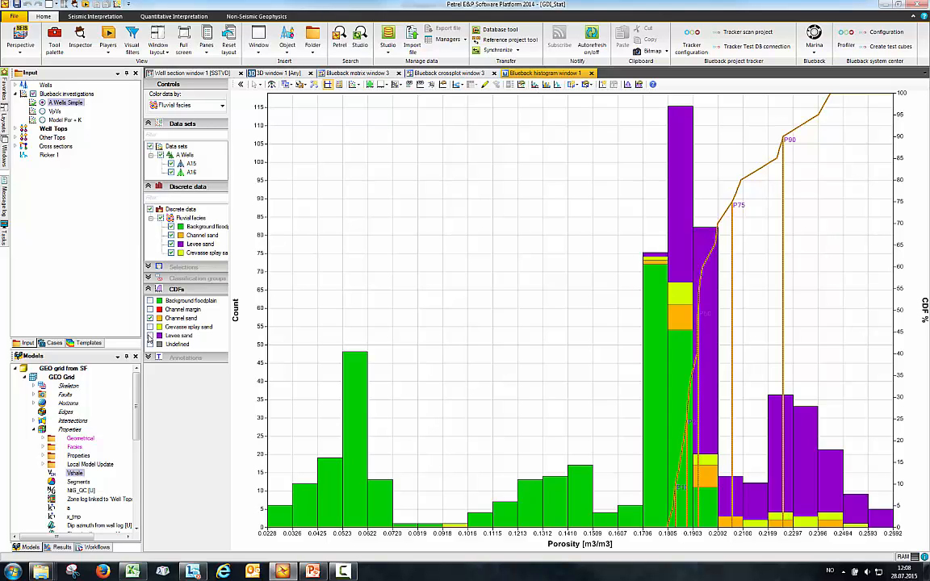
left_click(150, 335)
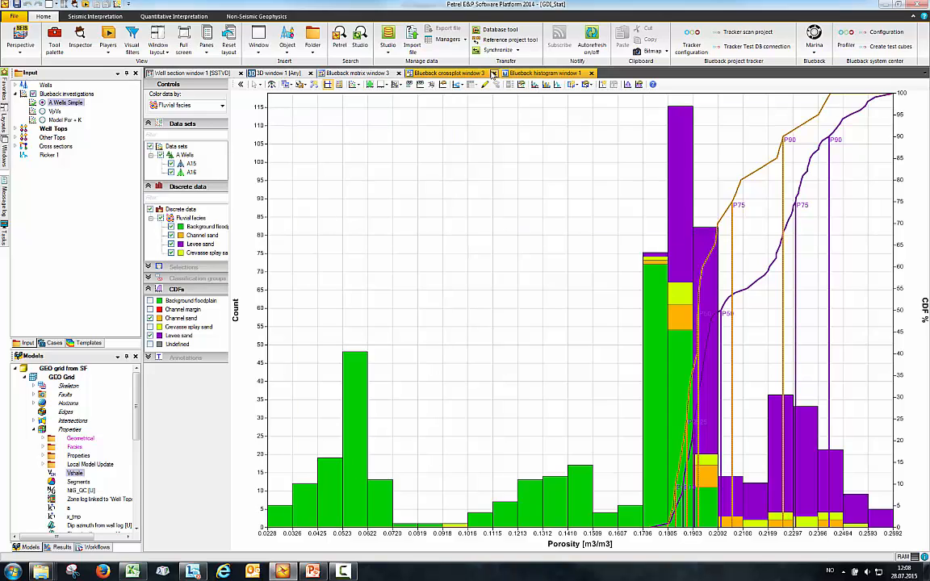
right_click(66, 104)
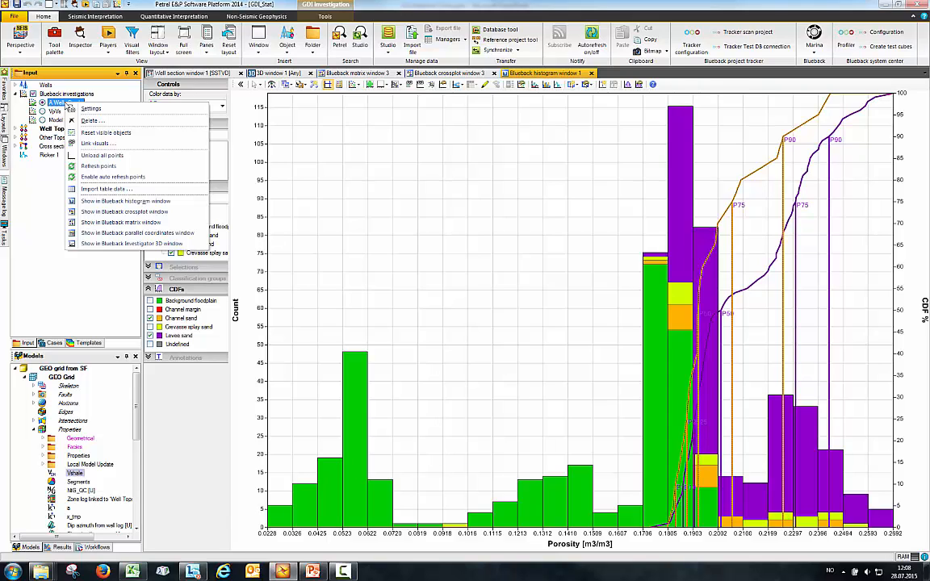
left_click(172, 88)
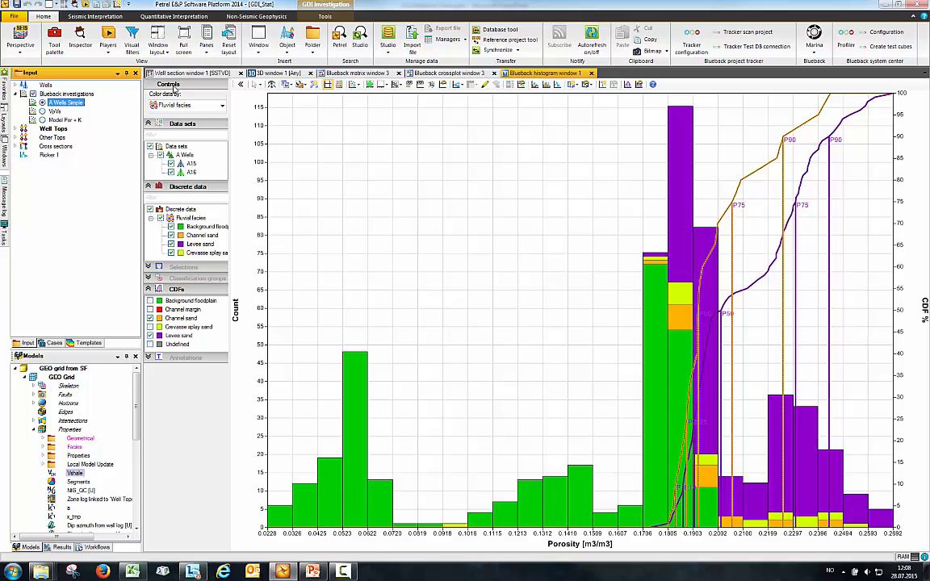
Color the porosity histogram by Data sets instead of Fluvial facies
left_click(353, 85)
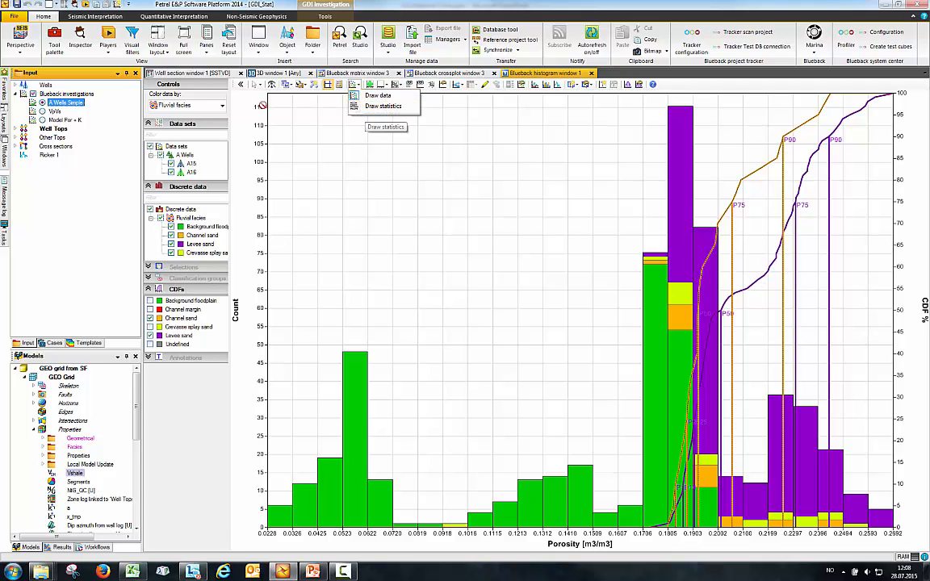
left_click(202, 105)
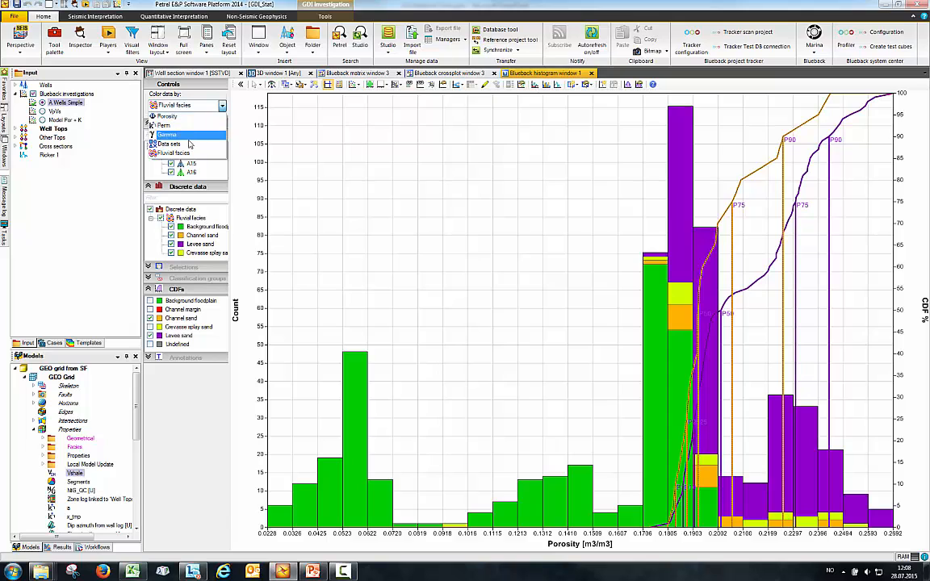
left_click(190, 143)
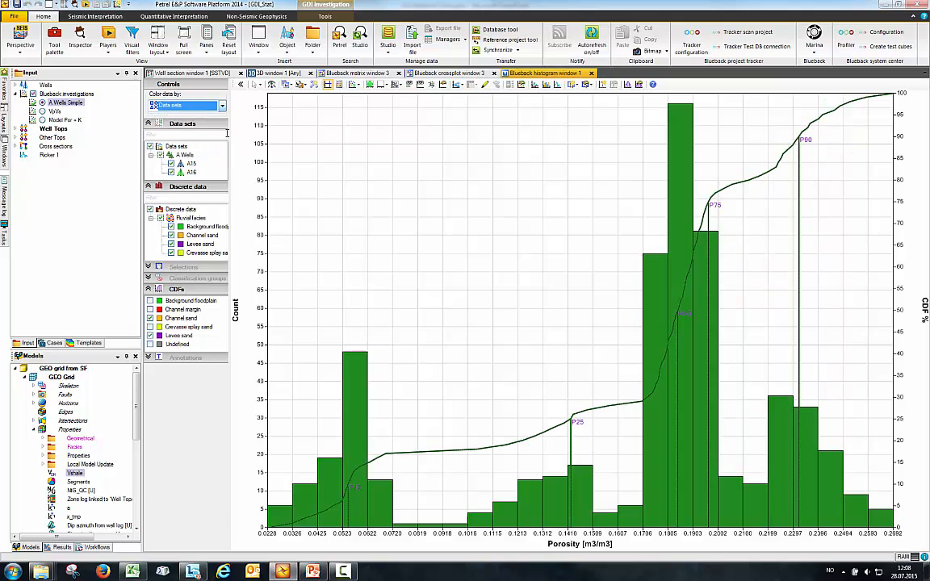
Draw the statistics on the porosity histogram and hide the A Wells CDF curve
left_click(353, 85)
left_click(359, 101)
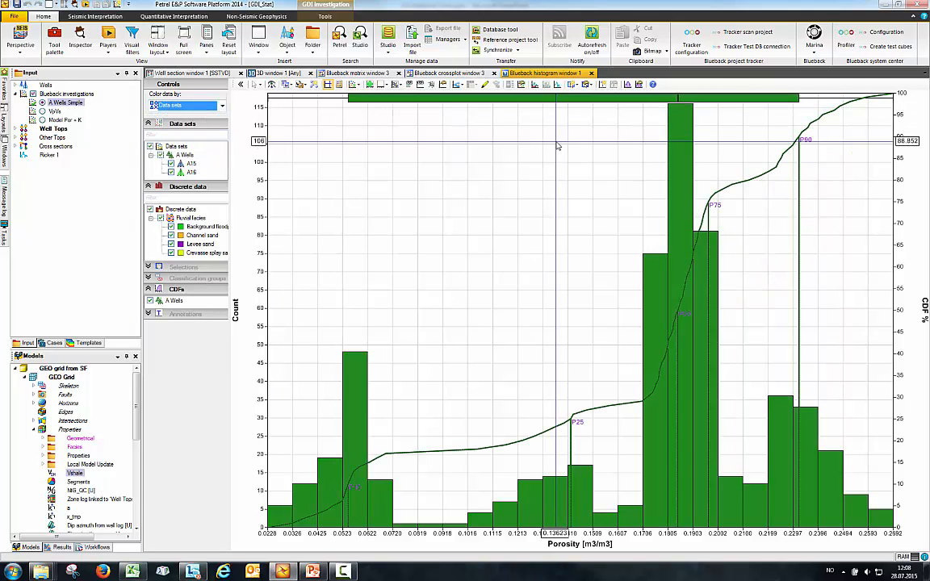
left_click_drag(554, 142, 557, 157)
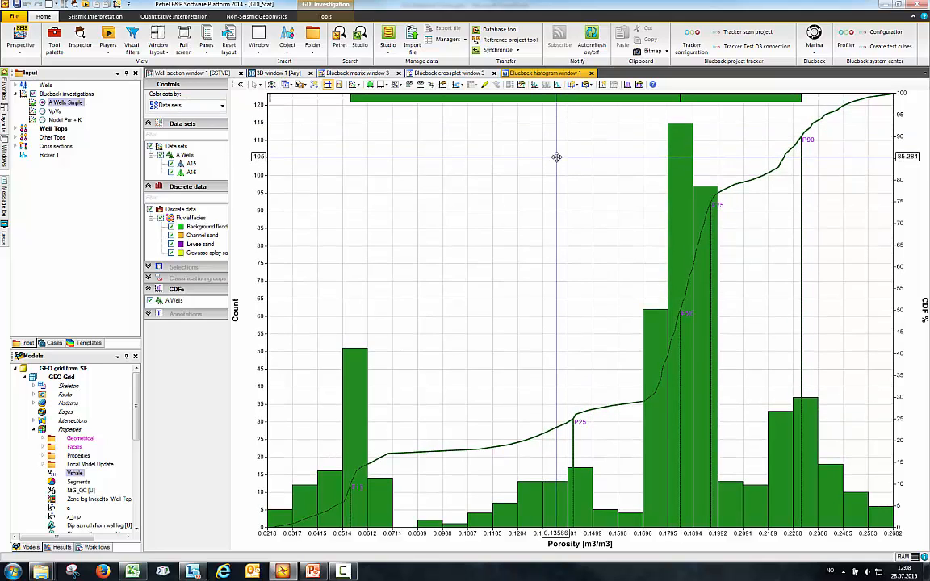
scroll(557, 158, "down", 2)
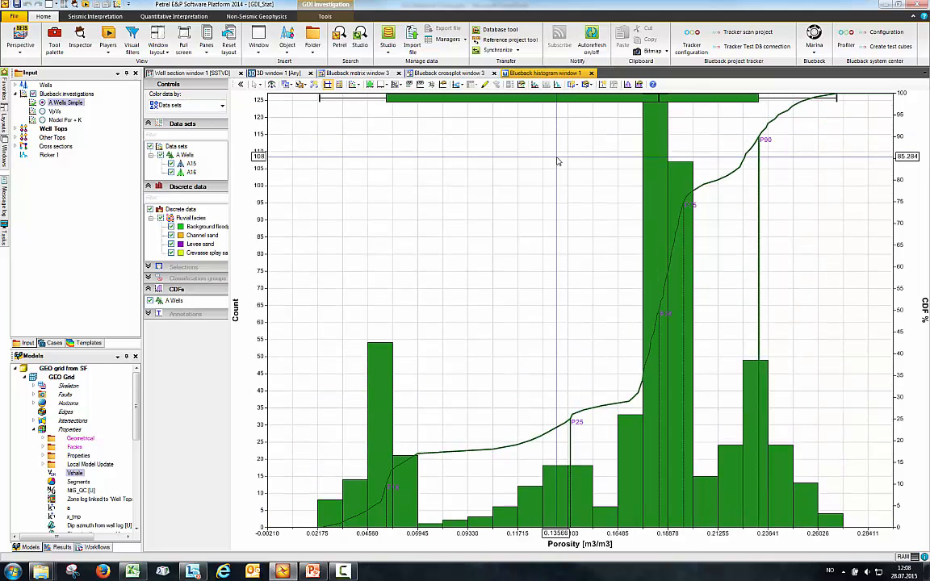
left_click(149, 300)
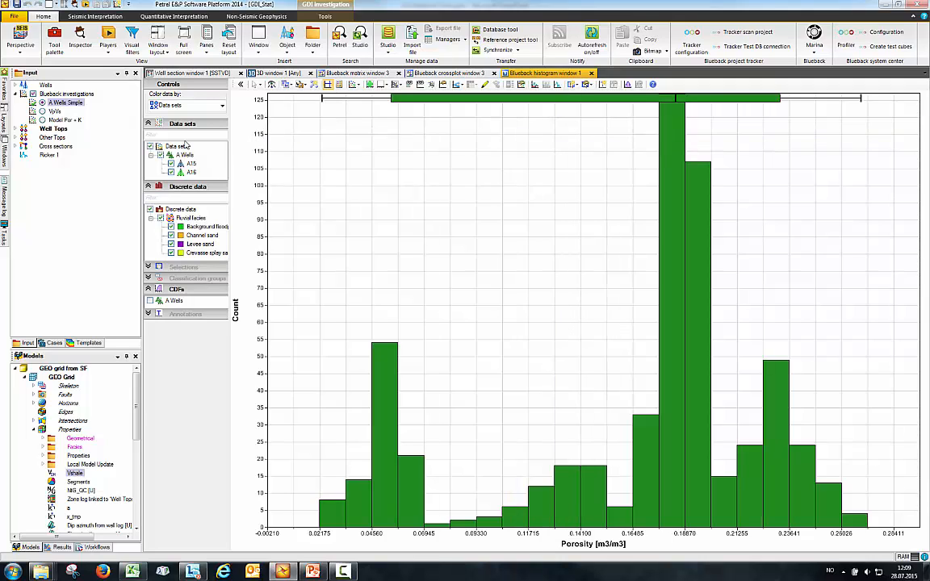
Show the VpVs investigation in a Blueback crossplot window and draw its statistics over the data
right_click(55, 111)
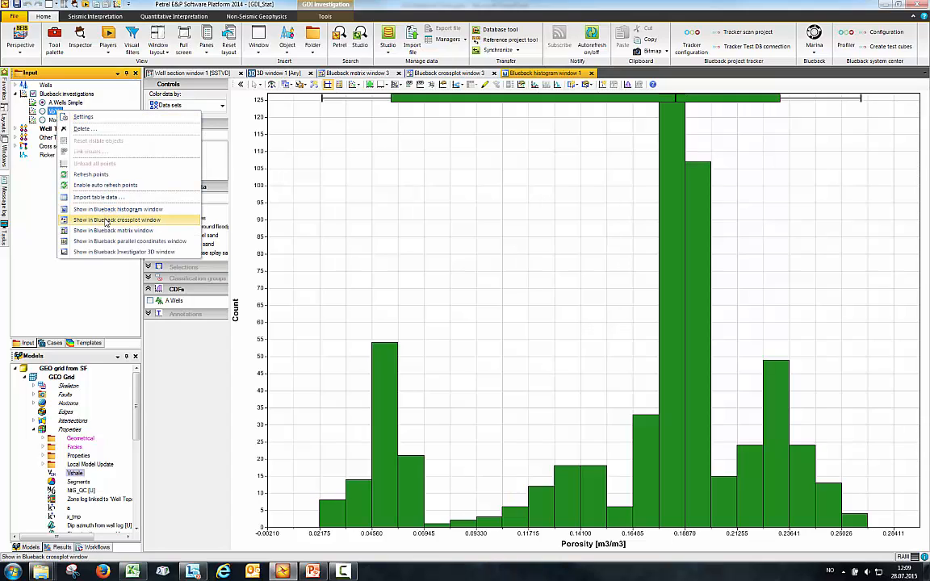
left_click(106, 221)
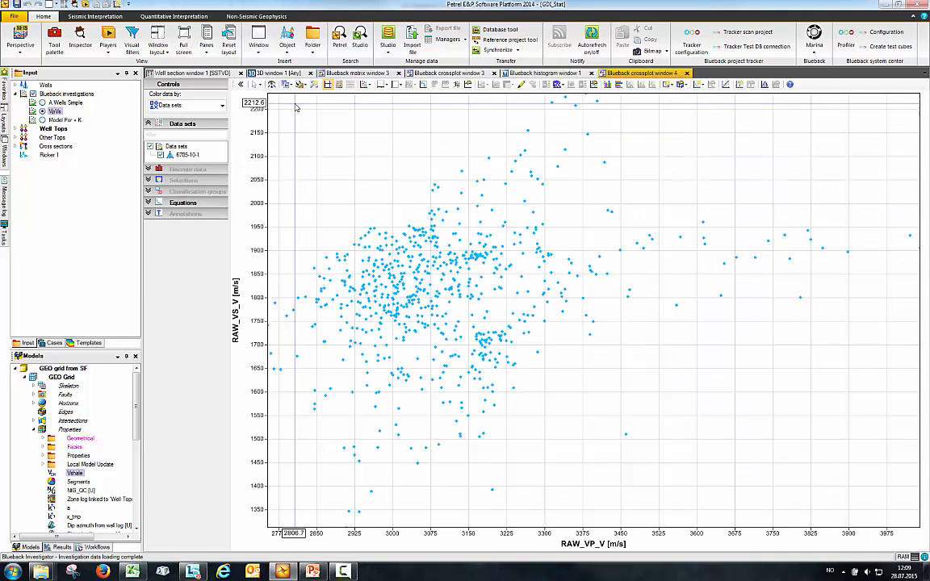
left_click(368, 84)
left_click(384, 116)
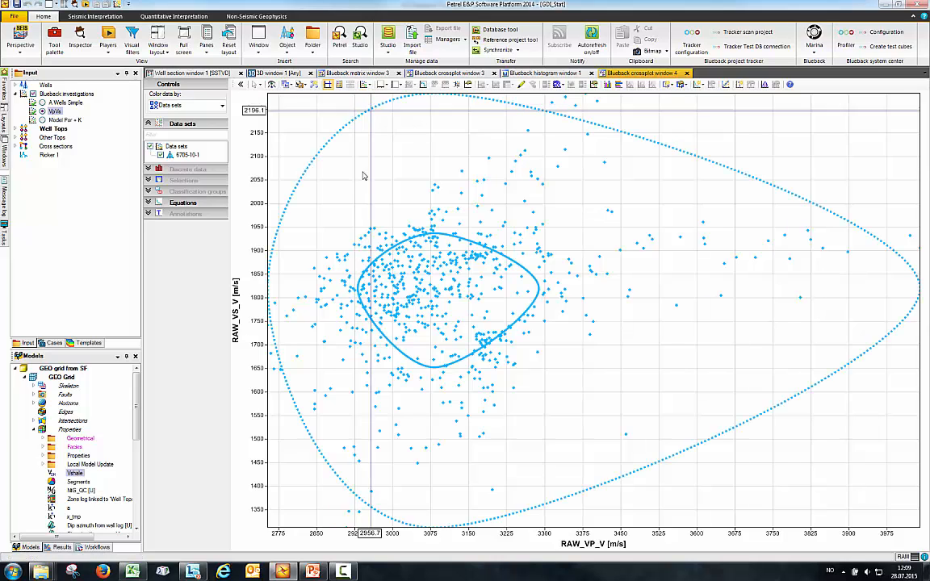
left_click_drag(419, 220, 440, 217)
scroll(439, 220, "down", 1)
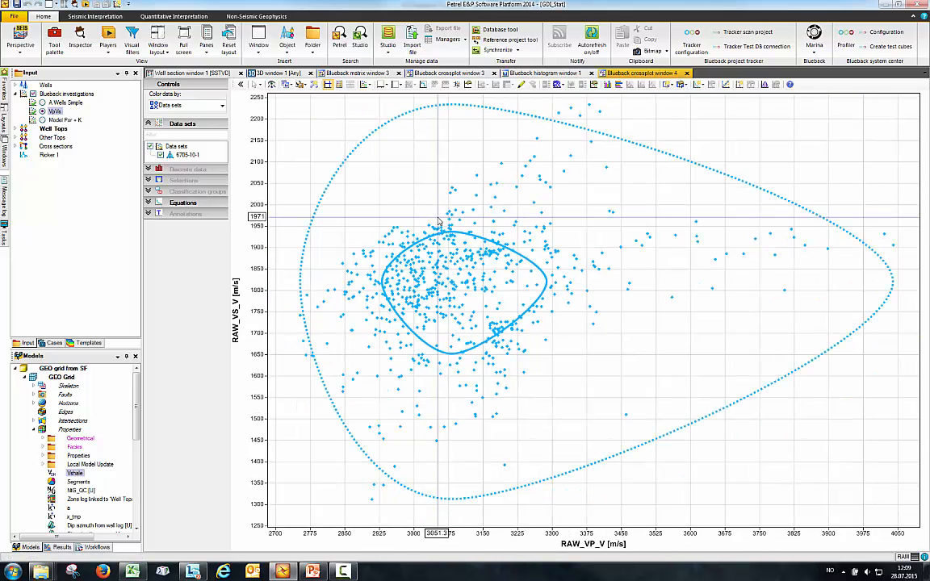
Hide the data points in the VpVs crossplot, leaving only the statistics drawn
left_click(364, 83)
left_click(368, 98)
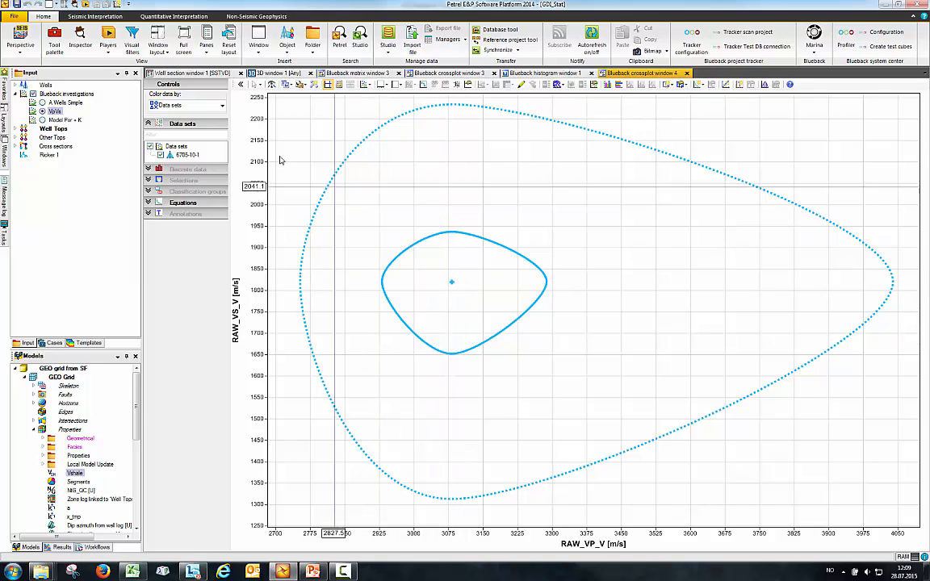
left_click(220, 107)
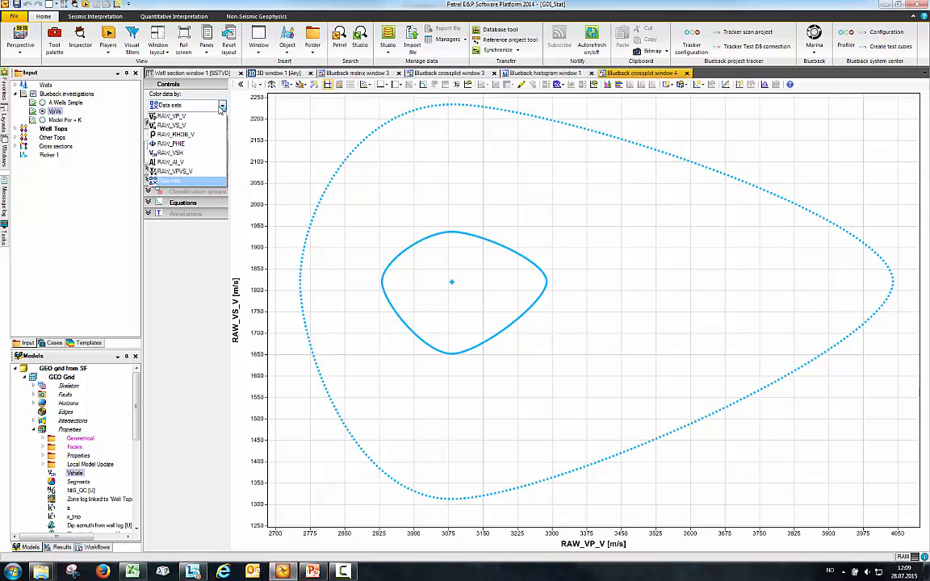
left_click(216, 89)
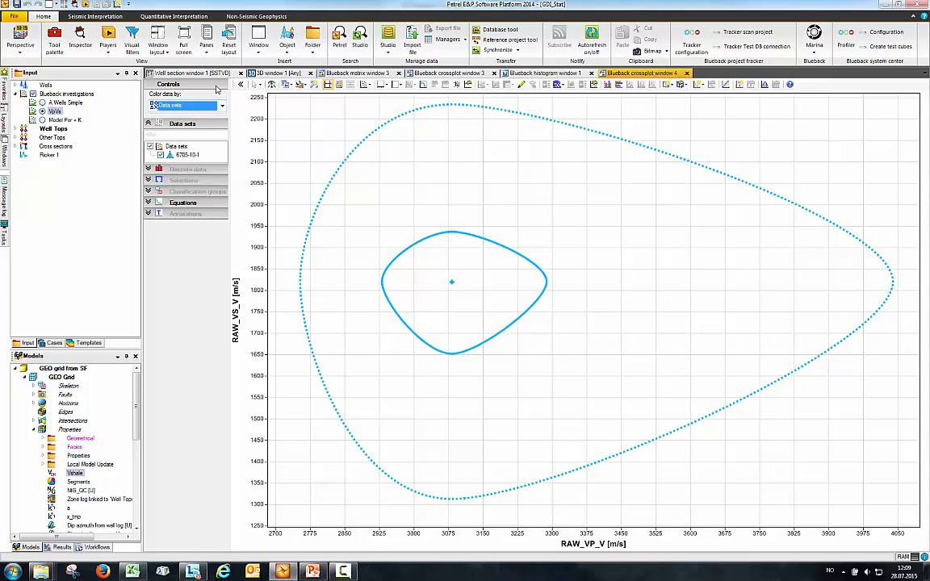
Show VpVs in a Blueback histogram window and switch it to a multi dimension histogram
right_click(59, 112)
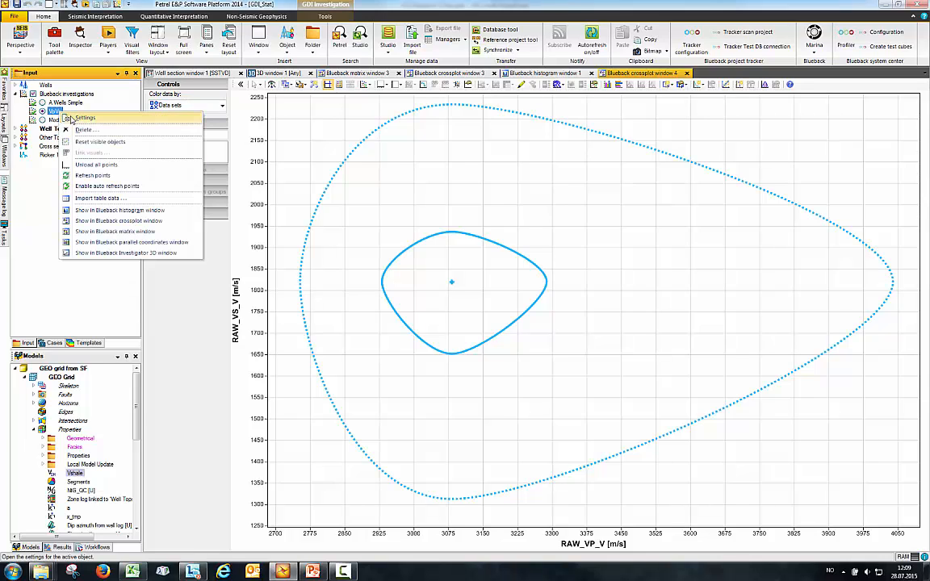
left_click(117, 212)
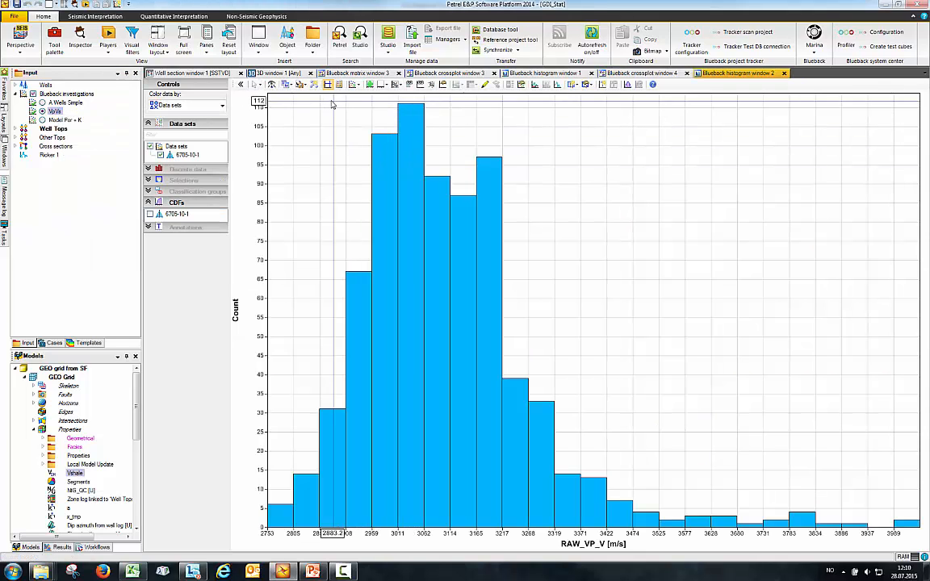
left_click(370, 85)
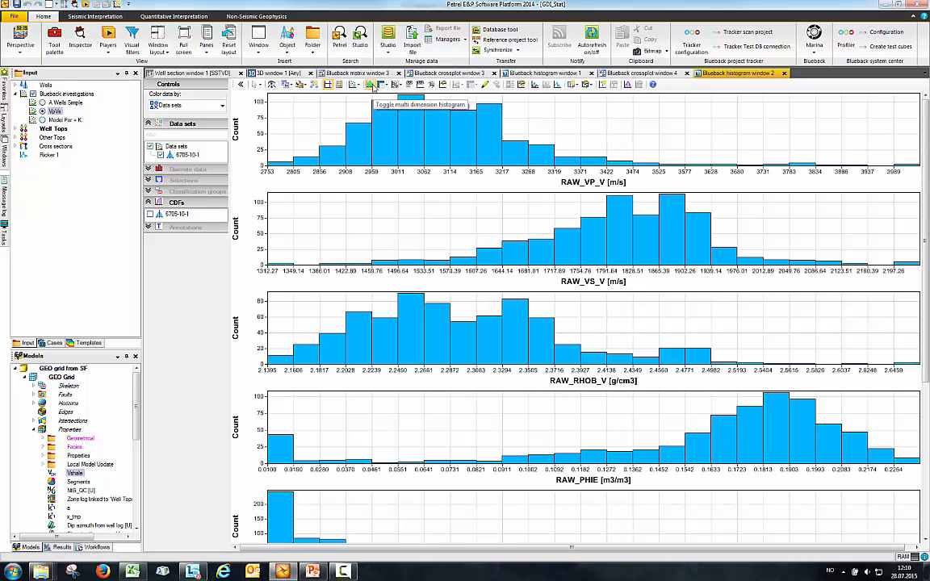
Remove RAW_PHIE, RAW_VSH, RAW_AI_V and RAW_VPVS_V from the multi dimension histogram, keeping RAW_VP_V, RAW_VS_V and RAW_RHOB_V
left_click(380, 84)
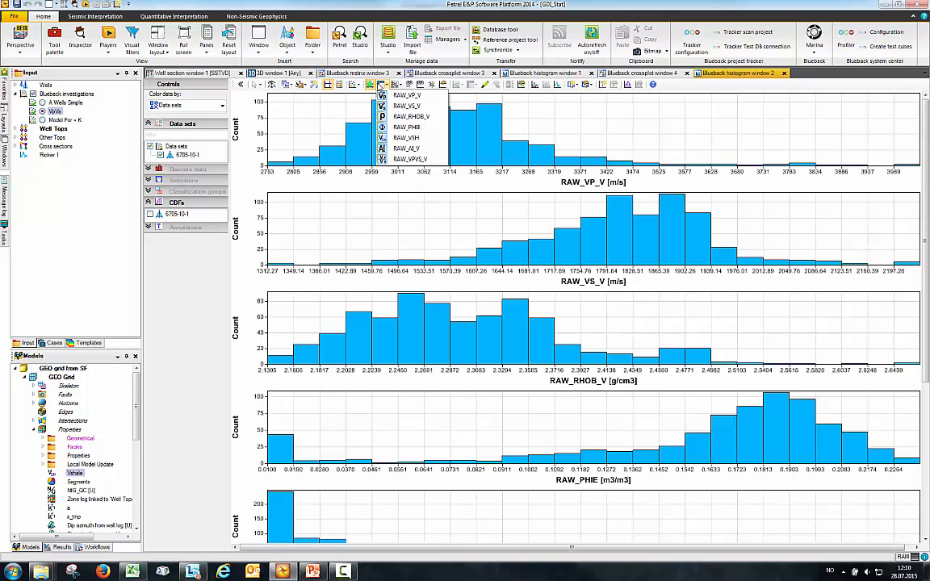
left_click(406, 127)
left_click(380, 85)
left_click(406, 127)
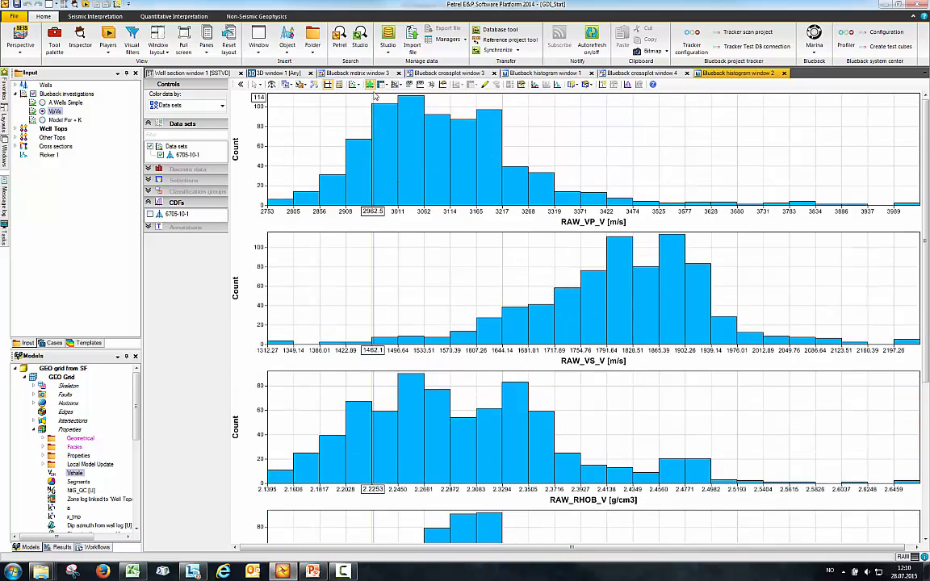
left_click(380, 85)
left_click(406, 127)
left_click(380, 85)
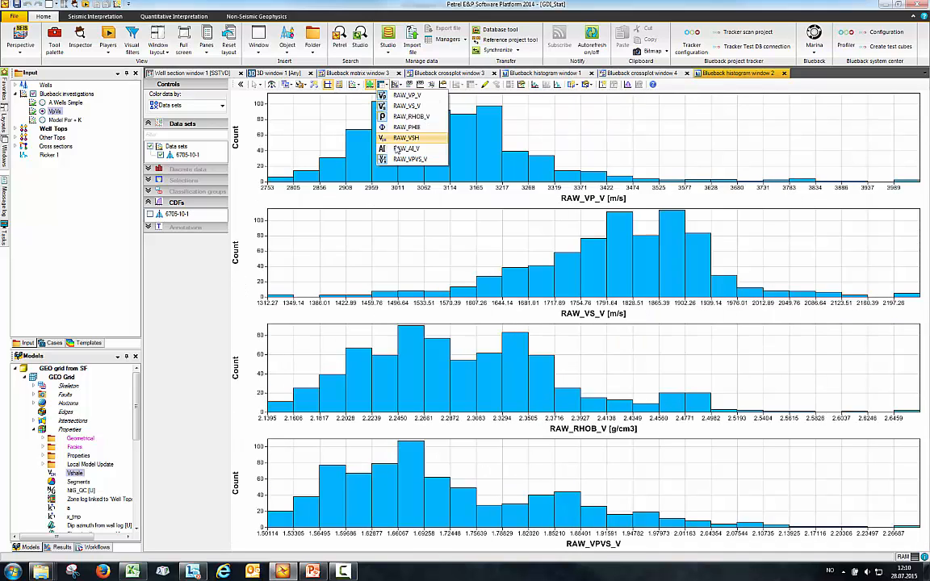
left_click(400, 160)
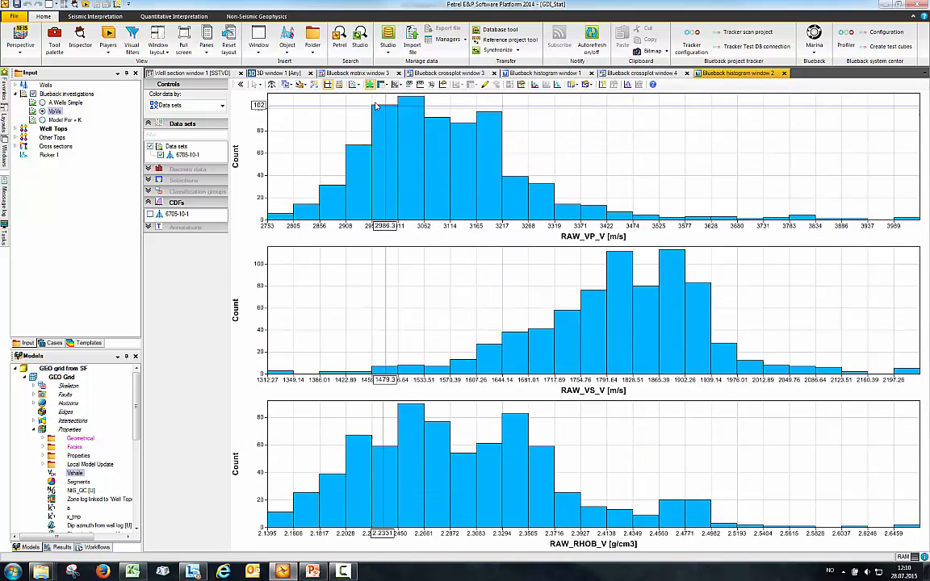
Draw the statistics above the RAW_VP_V, RAW_VS_V and RAW_RHOB_V histograms
left_click(339, 85)
left_click(365, 110)
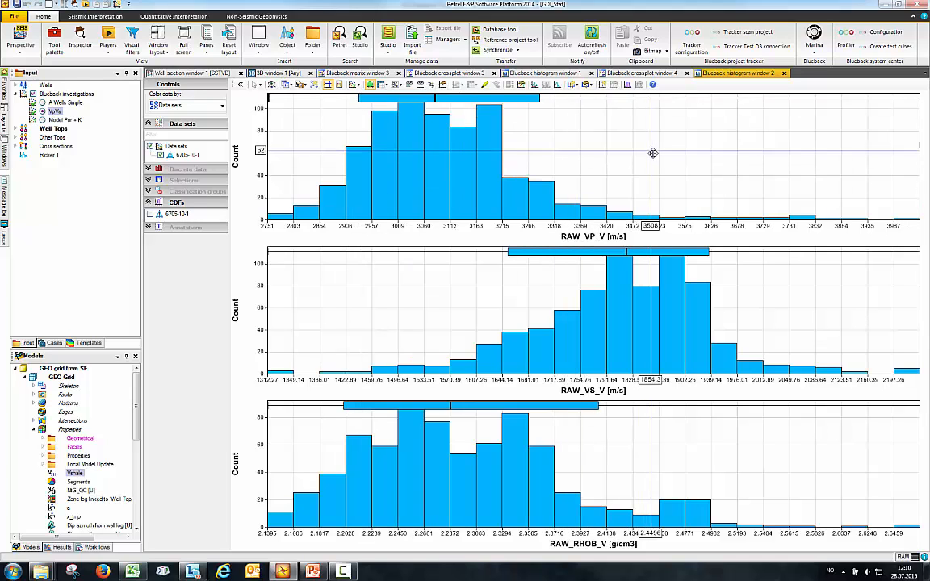
left_click_drag(655, 159, 692, 216)
left_click_drag(744, 293, 744, 314)
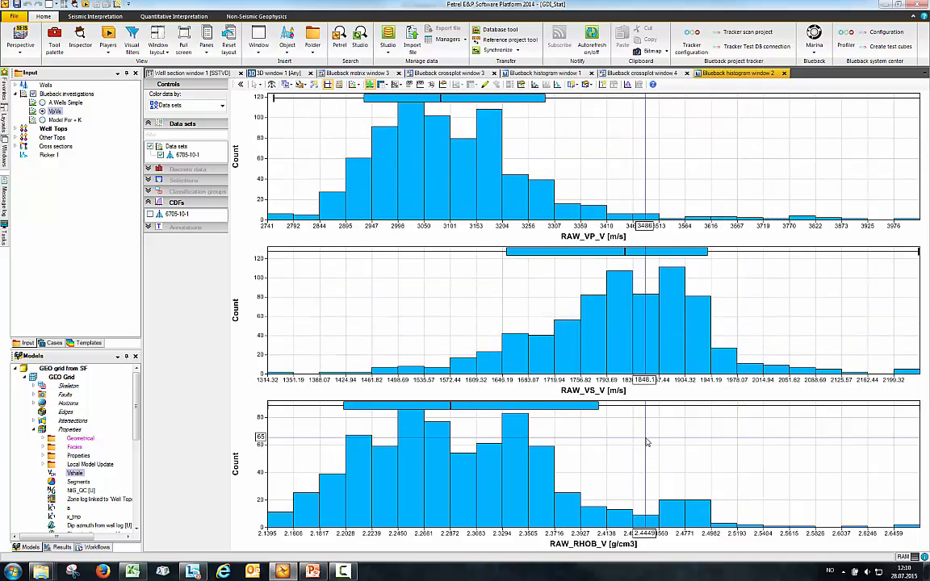
left_click_drag(647, 441, 650, 469)
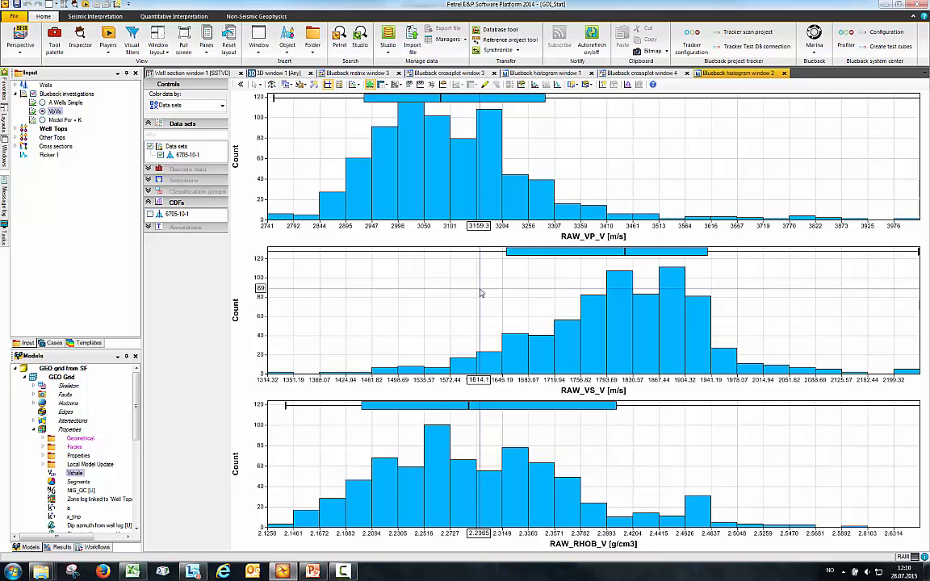
Return to Blueback crossplot window 4, draw its data points and display the VpVs crossplot as a P-P plot
left_click(640, 74)
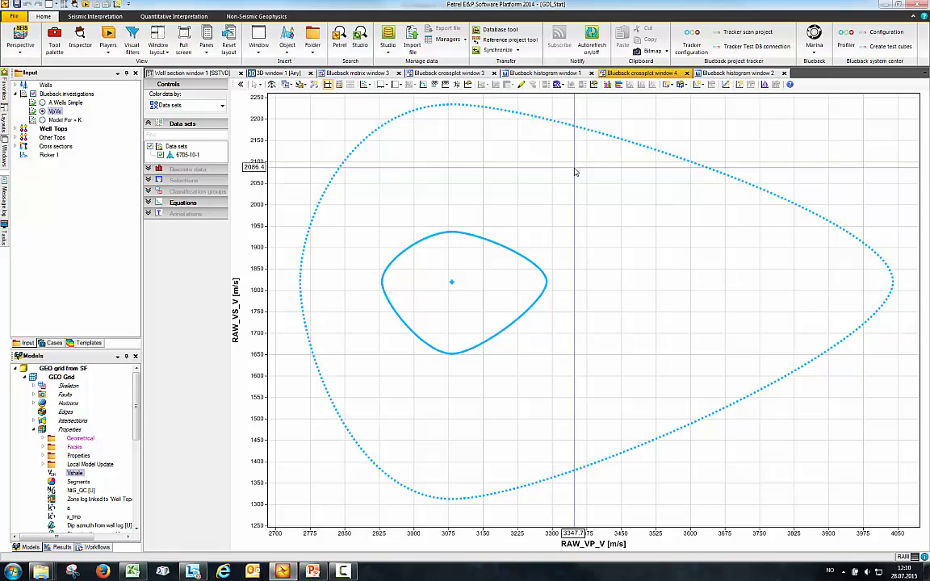
left_click(365, 85)
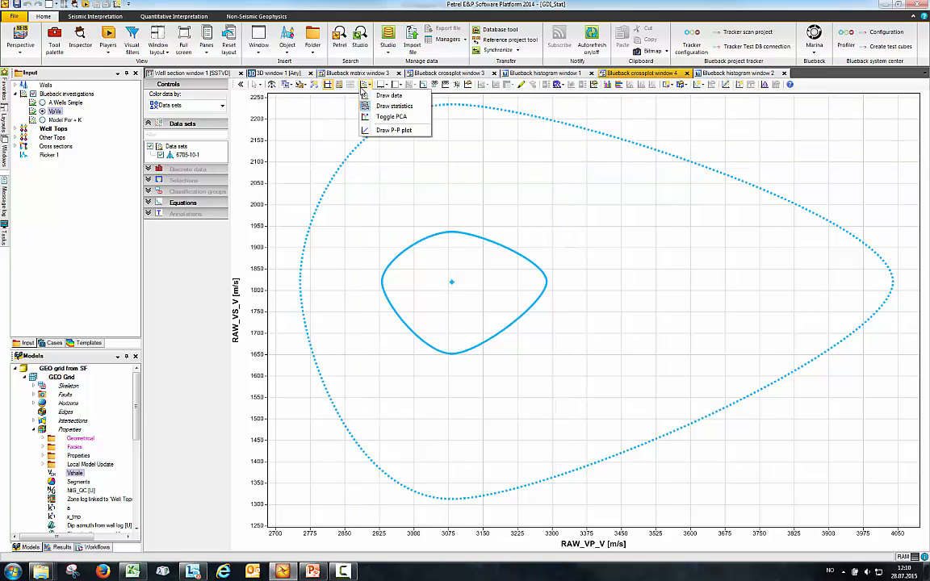
left_click(370, 95)
left_click(367, 85)
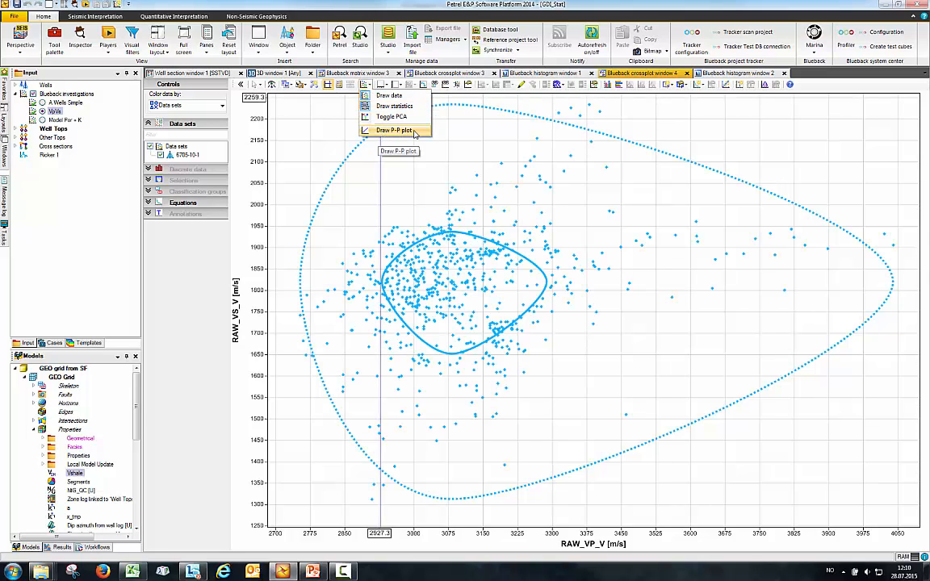
left_click(408, 132)
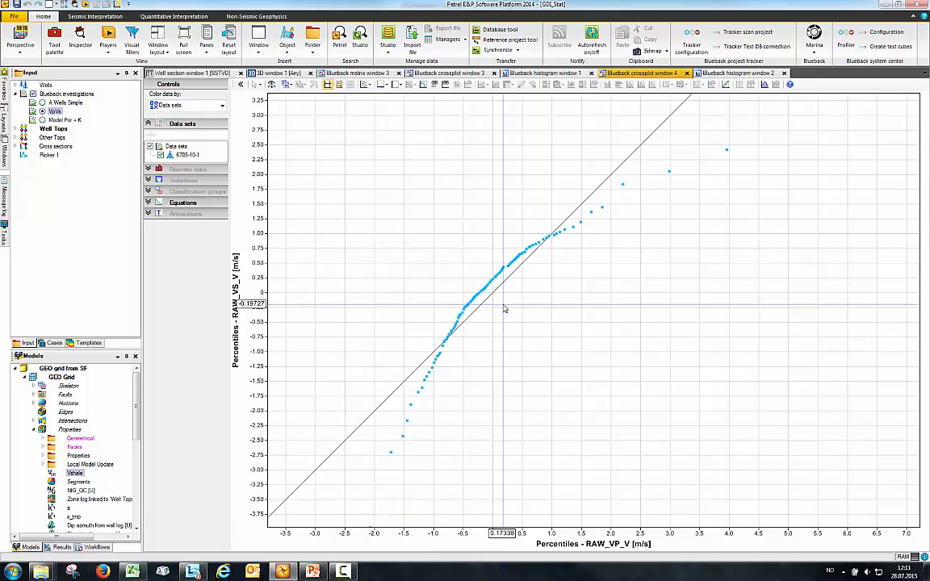
left_click_drag(535, 282, 569, 301)
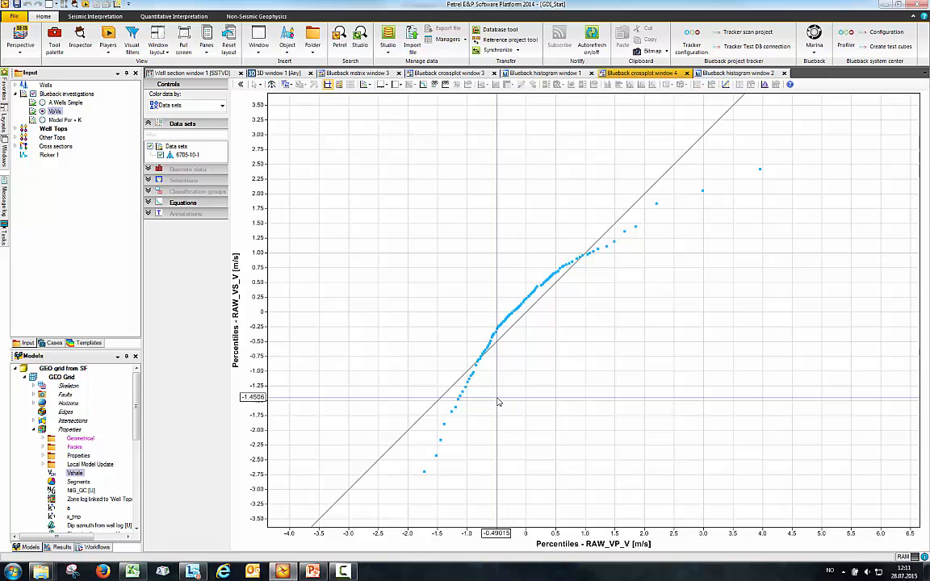
Set the horizontal axis data of the P-P plot to RAW_PHIE
right_click(602, 547)
mouse_move(658, 513)
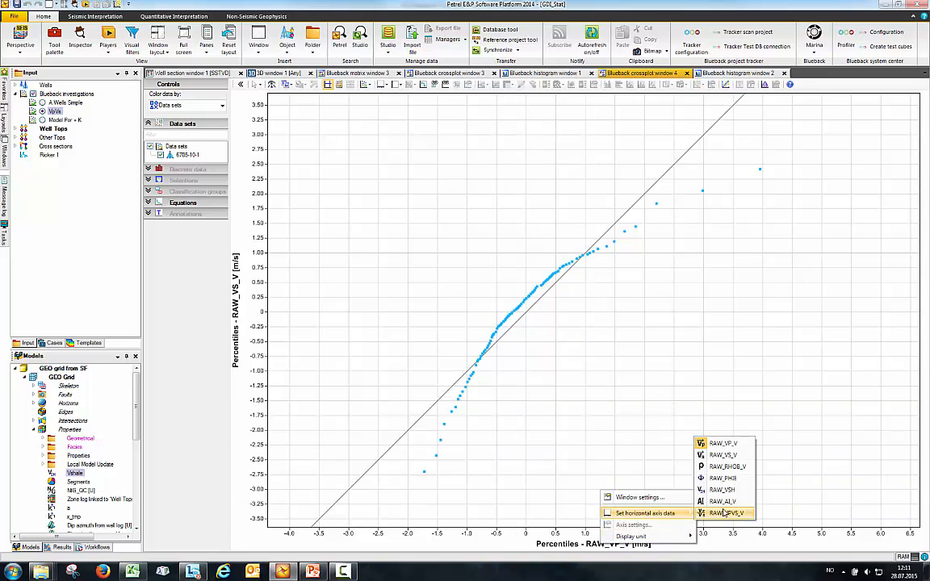
left_click(723, 478)
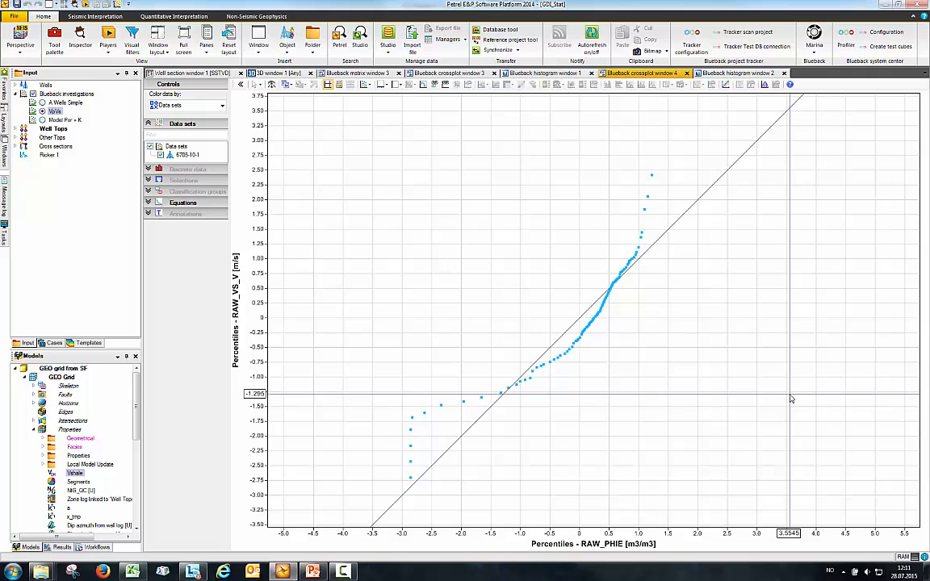
Close every window except Blueback crossplot window 4 and Blueback histogram window 2, and arrange these two side by side
left_click(591, 73)
left_click(494, 74)
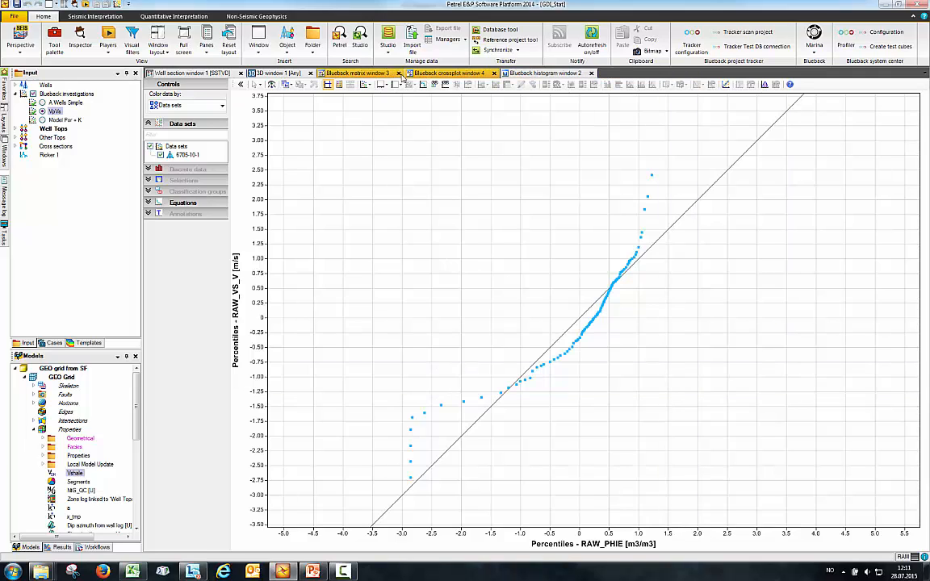
left_click(398, 74)
left_click(310, 74)
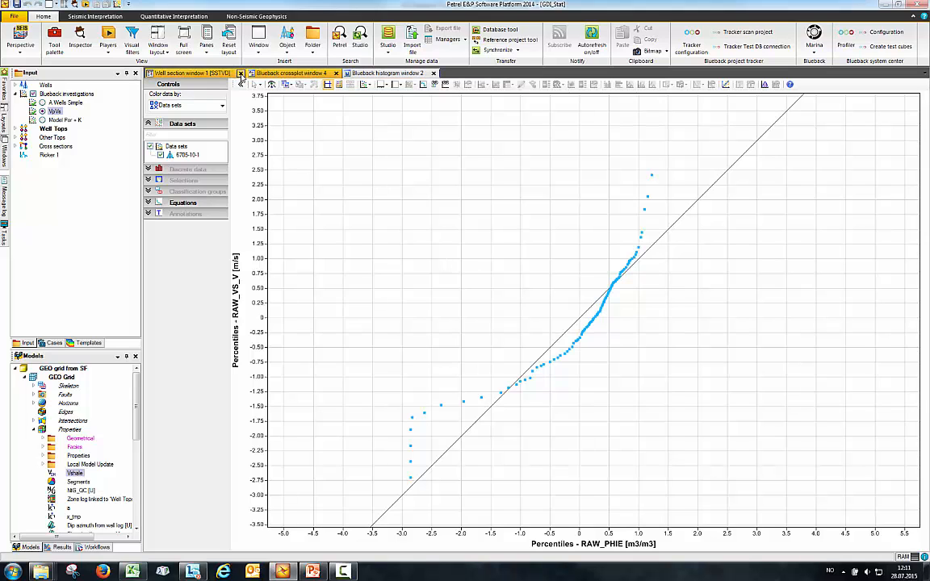
left_click(240, 73)
left_click_drag(288, 74, 454, 212)
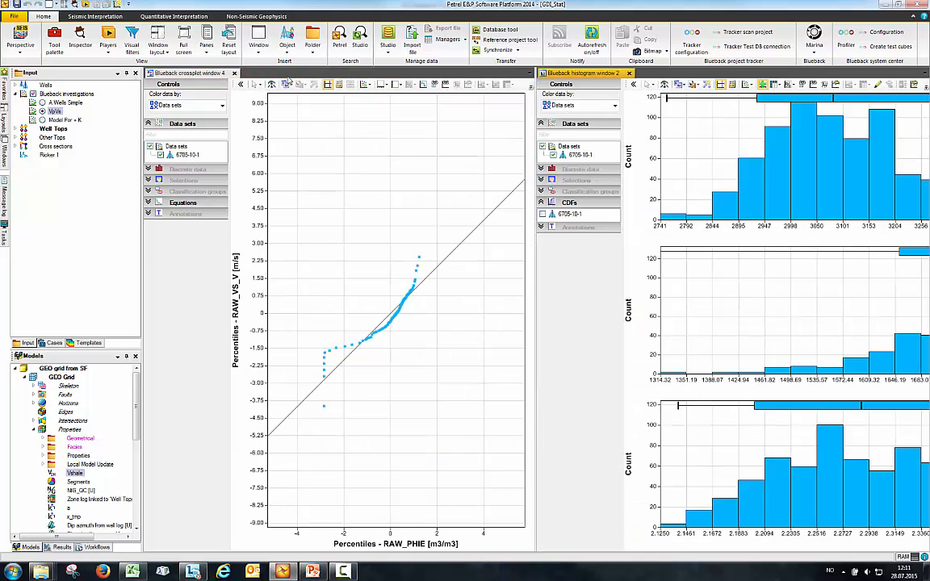
left_click_drag(495, 288, 488, 285)
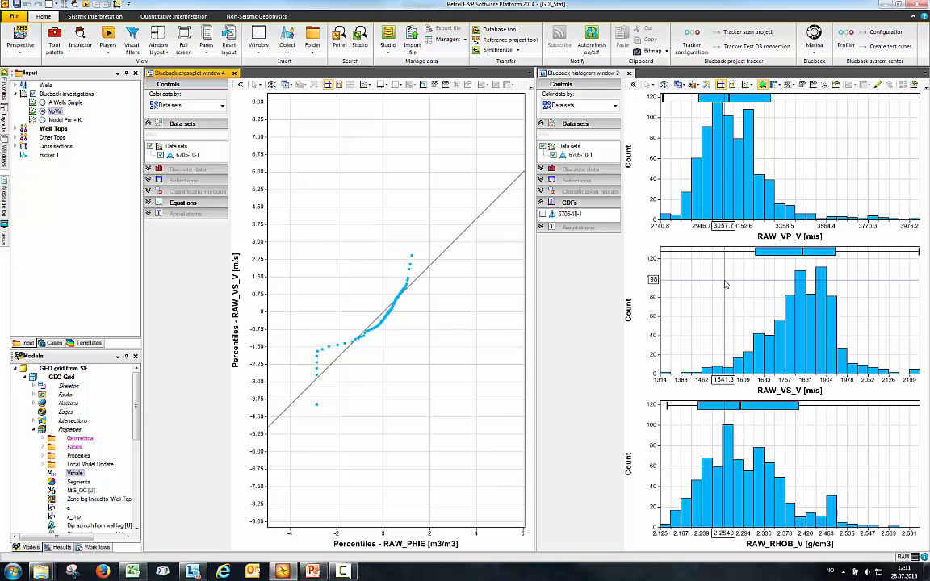
Show the Model Por + K investigation in a new Blueback crossplot window and maximize that window
left_click(57, 112)
right_click(73, 121)
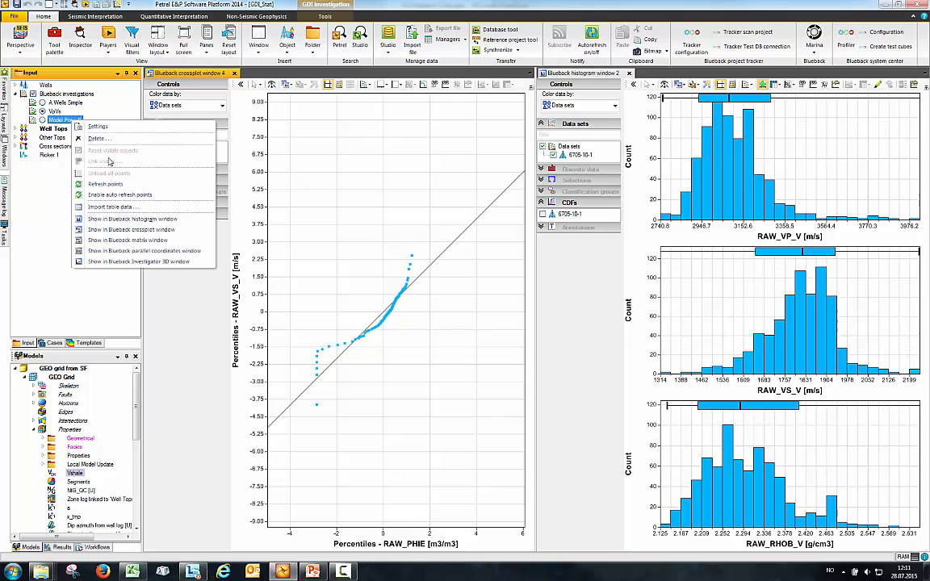
left_click(129, 230)
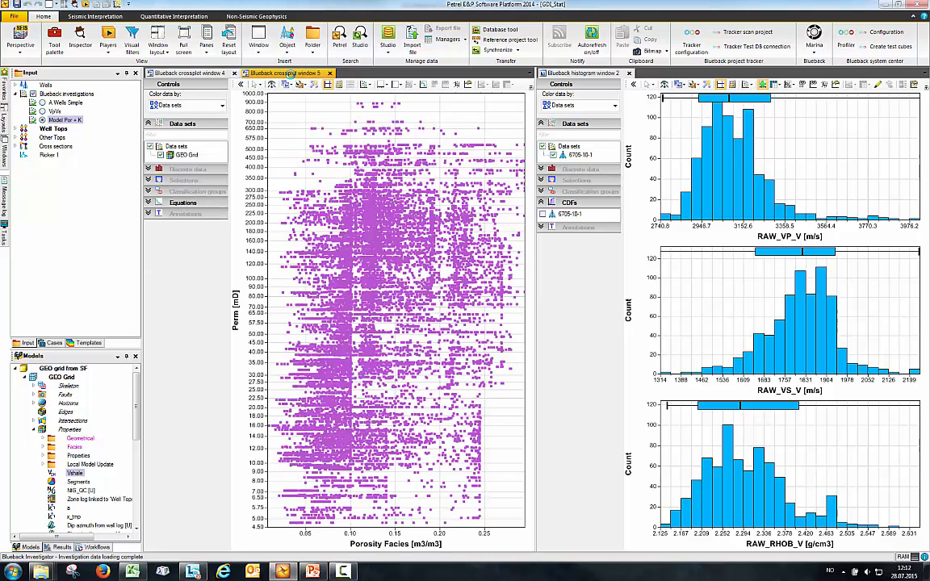
double_click(291, 74)
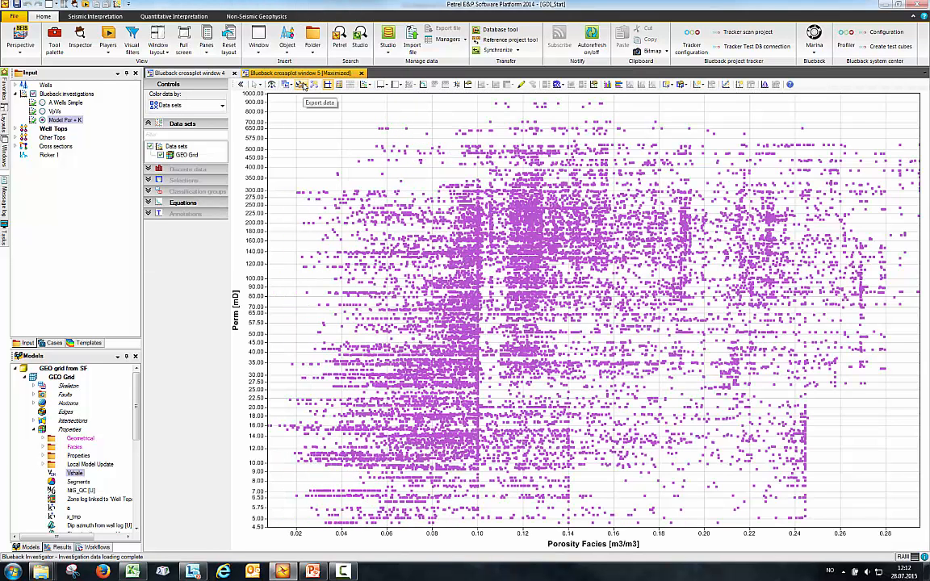
Turn on PCA for the porosity–permeability crossplot and hide its data points to leave only the component arrows
left_click(363, 86)
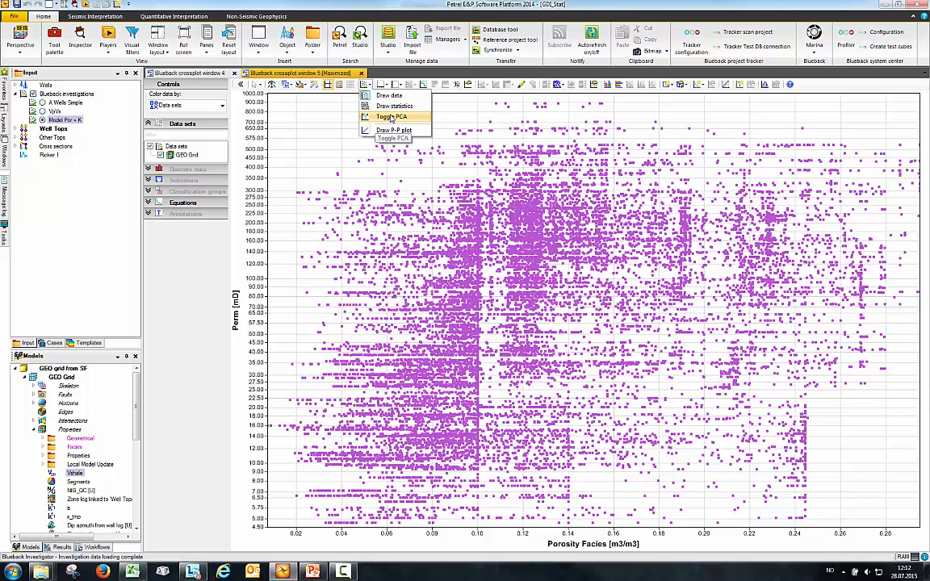
left_click(391, 117)
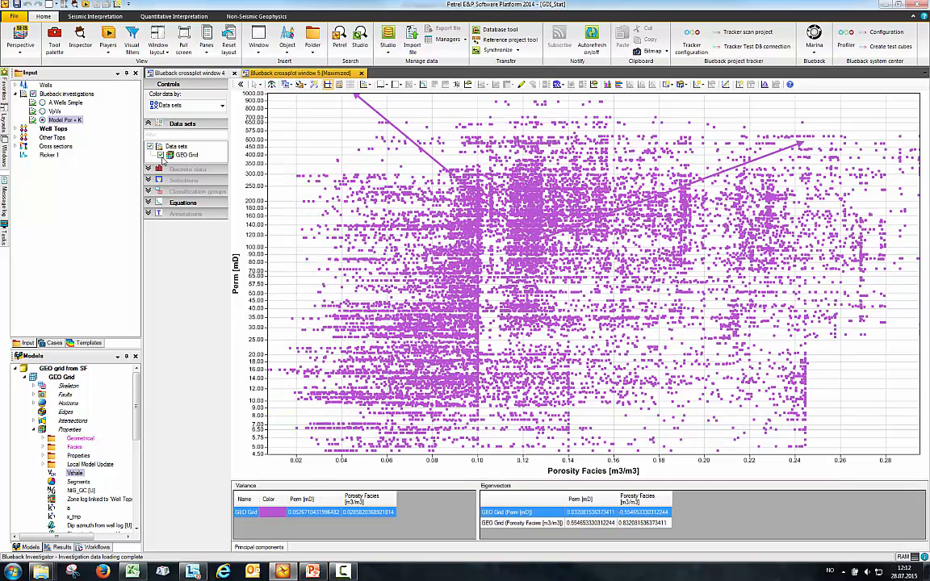
left_click(365, 86)
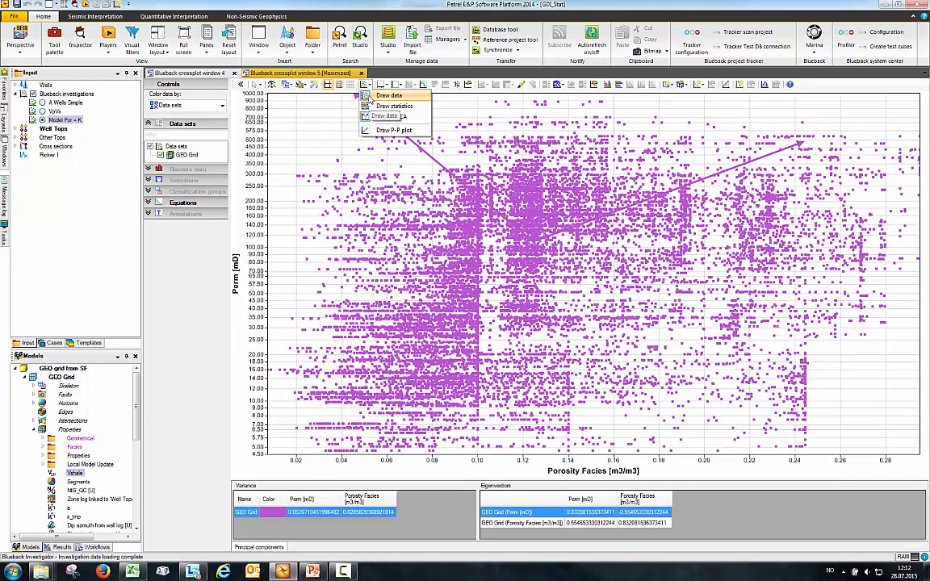
left_click(378, 98)
left_click_drag(560, 186, 582, 261)
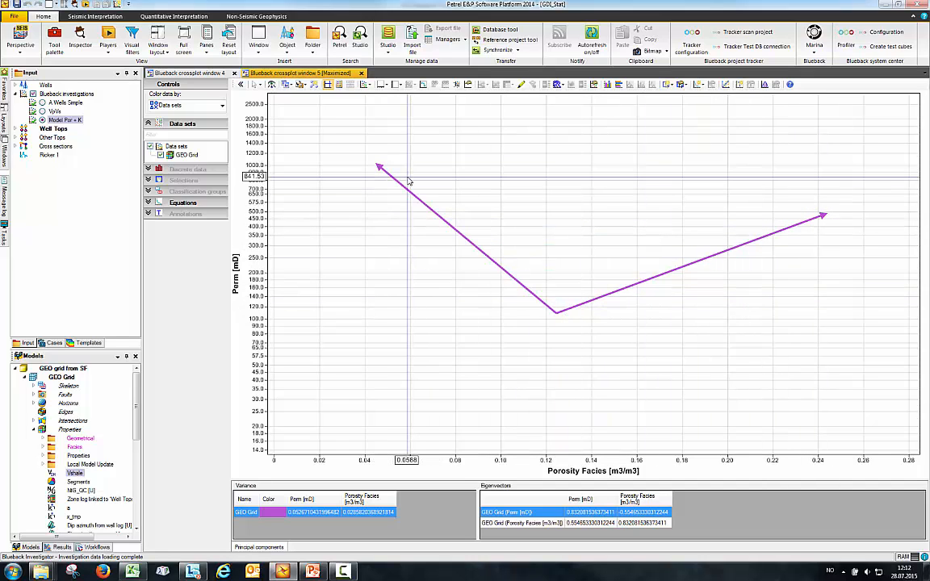
Draw the crossplot's data points again together with the PCA arrows and enlarge the Variance and Eigenvectors tables area
left_click(365, 84)
left_click(369, 96)
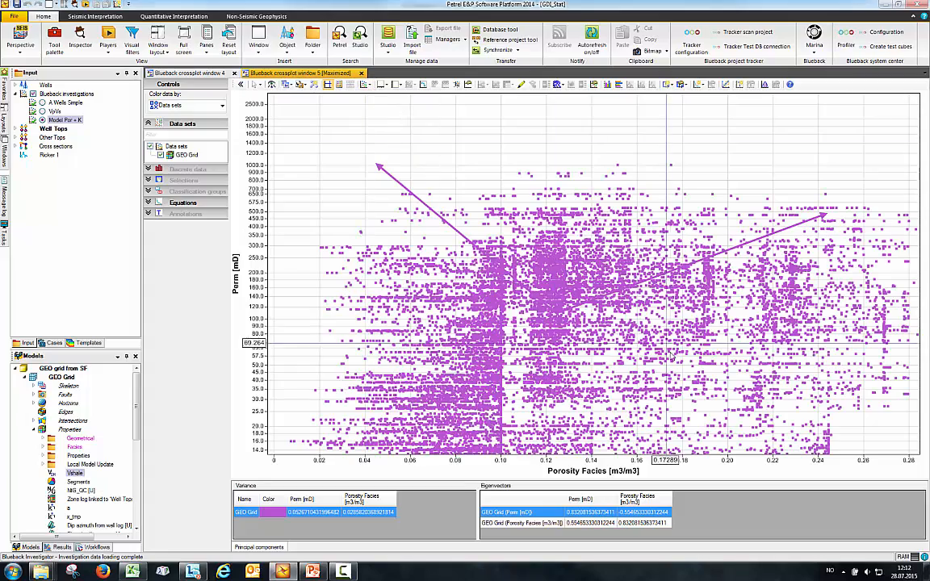
scroll(646, 291, "down", 5)
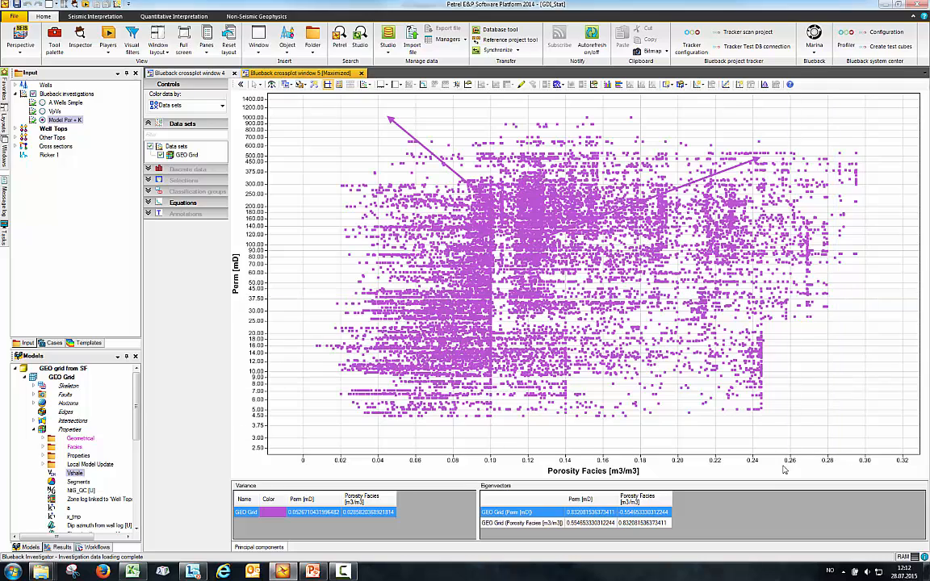
left_click_drag(751, 480, 747, 446)
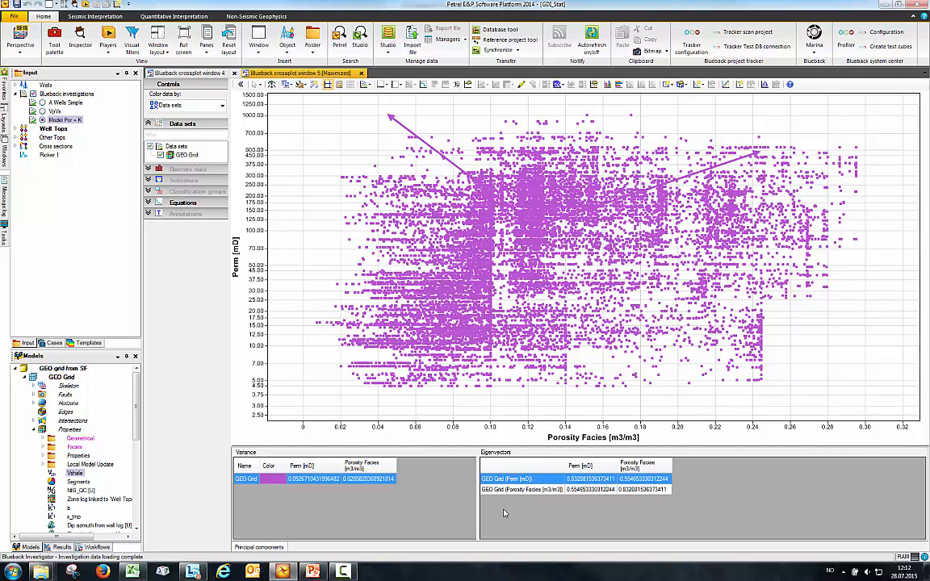
left_click(343, 571)
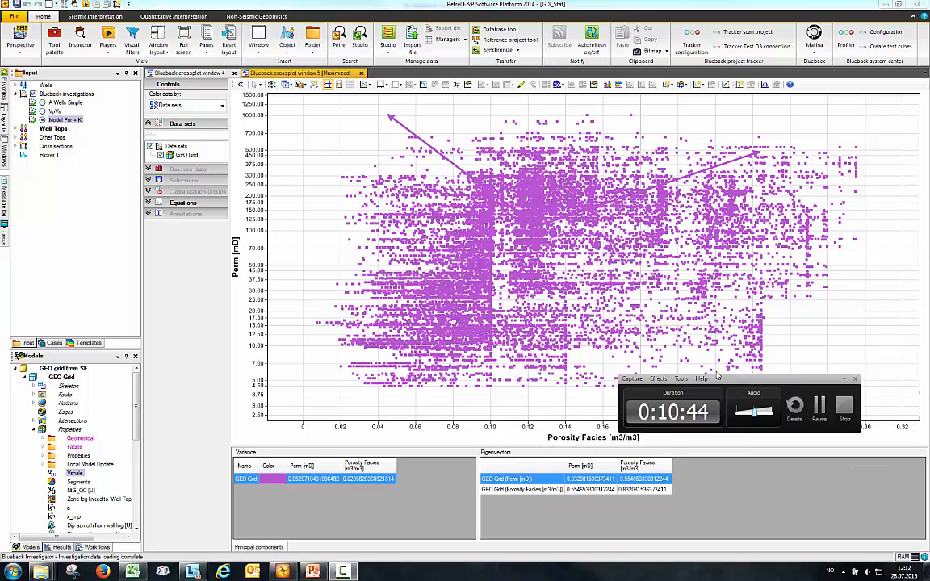